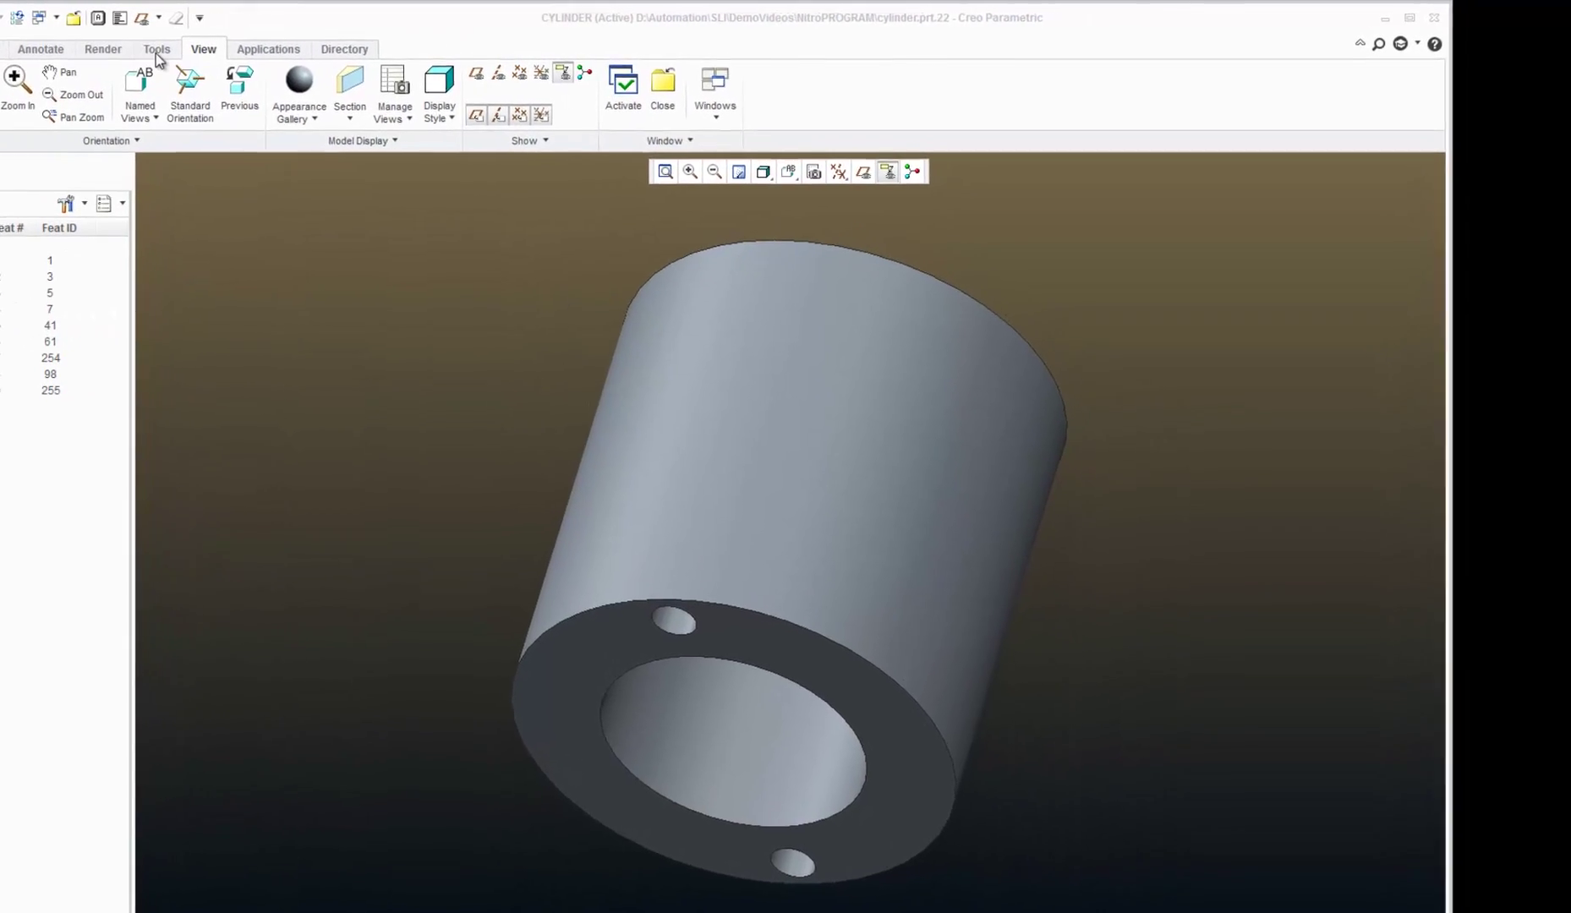
# Switch to the Tools tab for the parameter and relation tools.
pyautogui.click(288, 44)
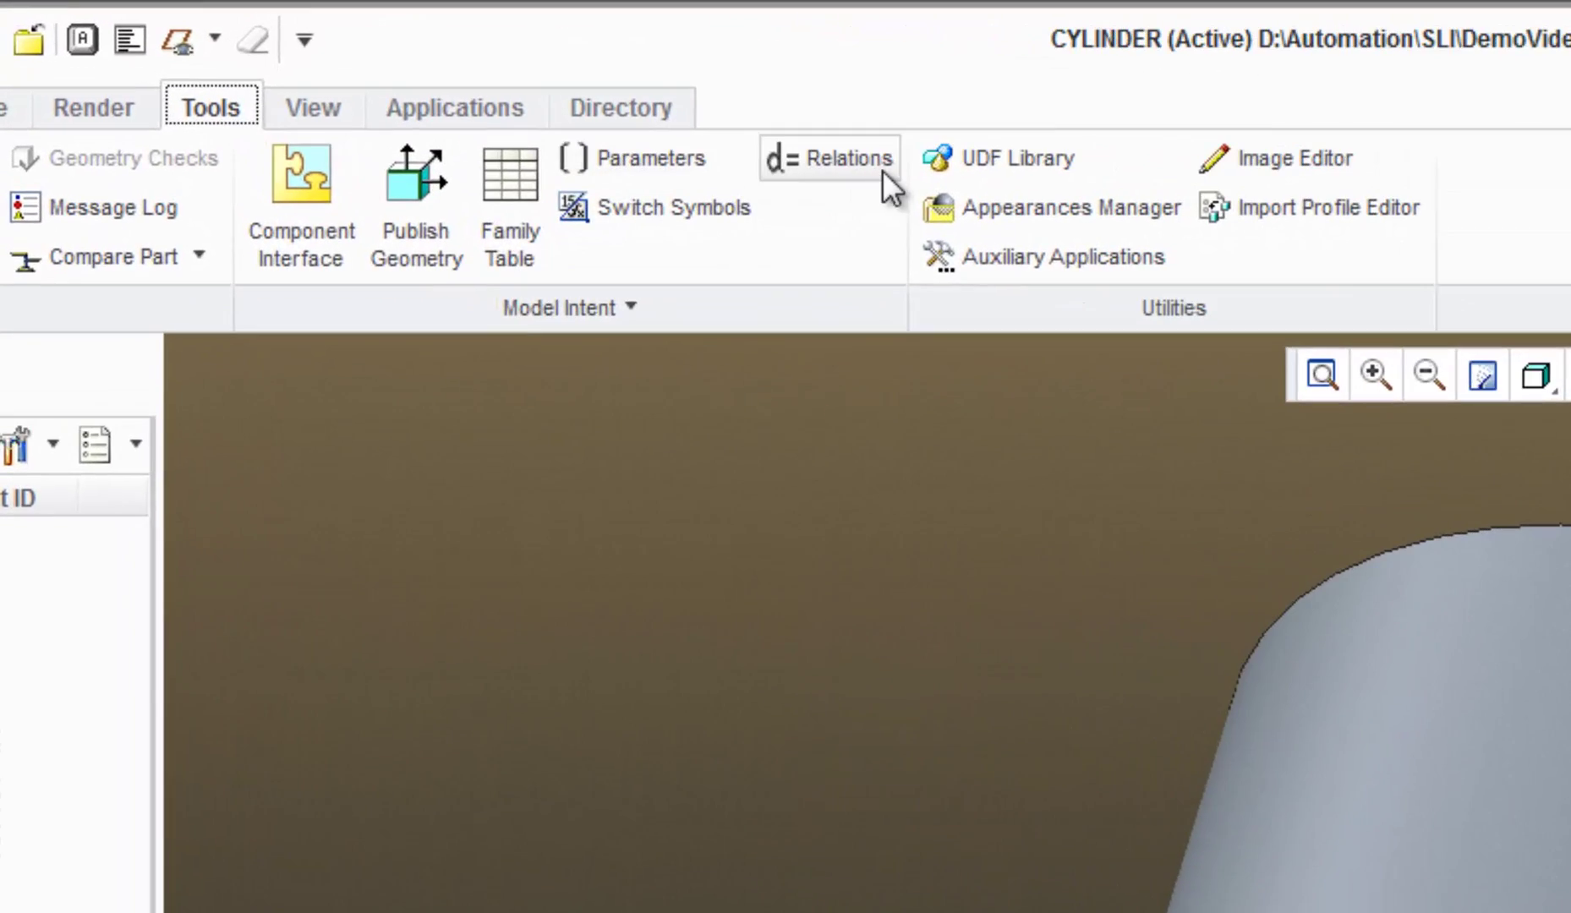
# In Relations, change the local parameter BOLTCIR_DIA from 85 to 100.
pyautogui.click(668, 122)
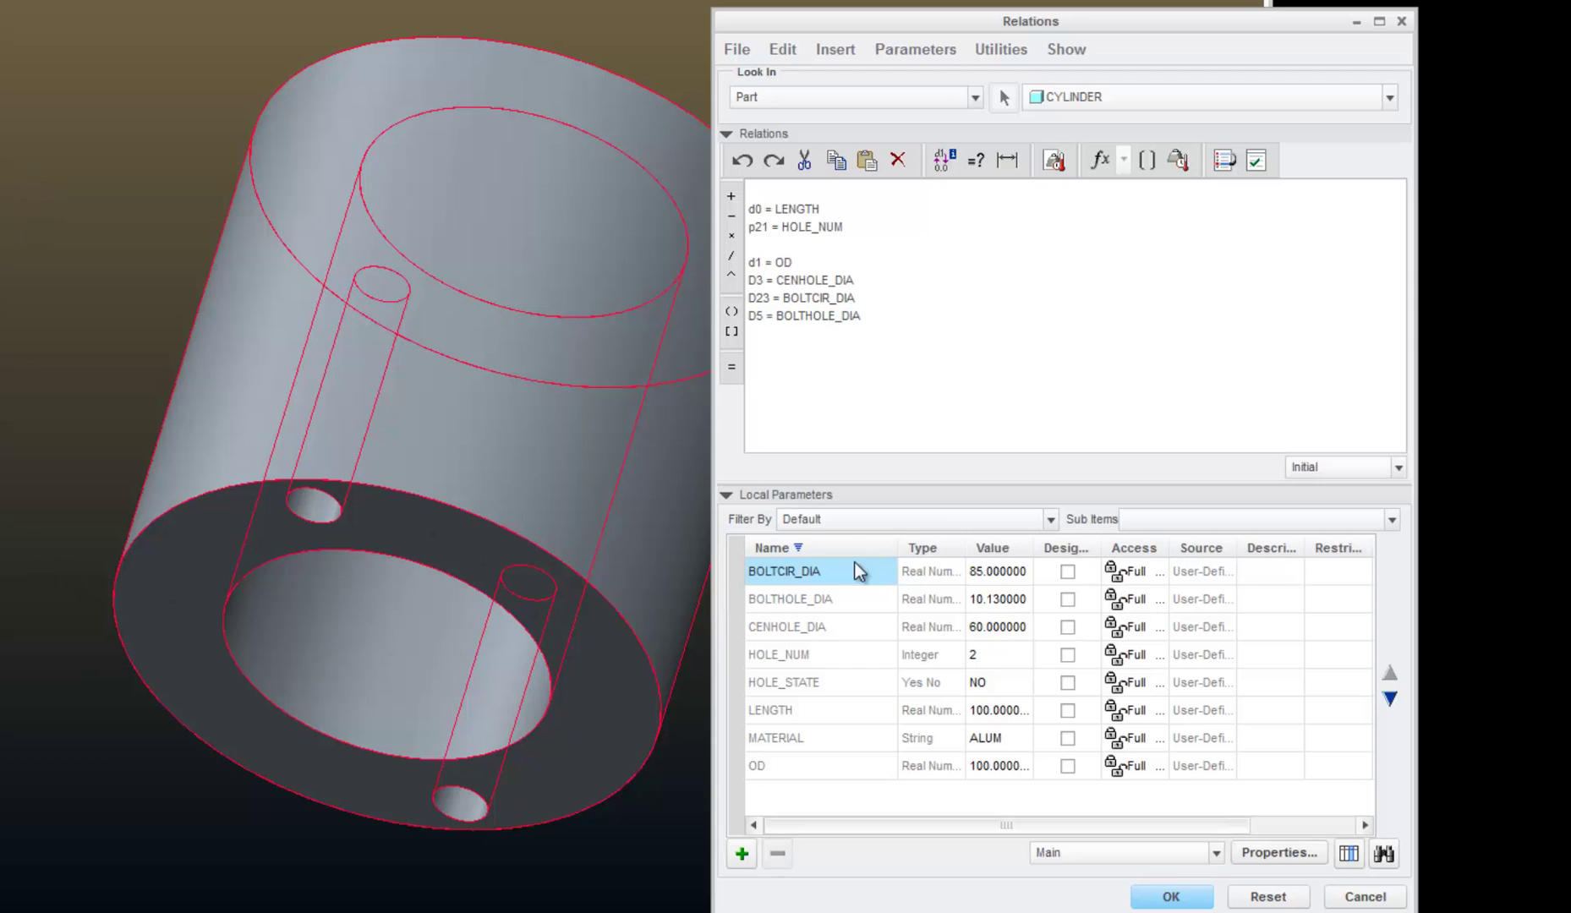
pyautogui.click(1009, 571)
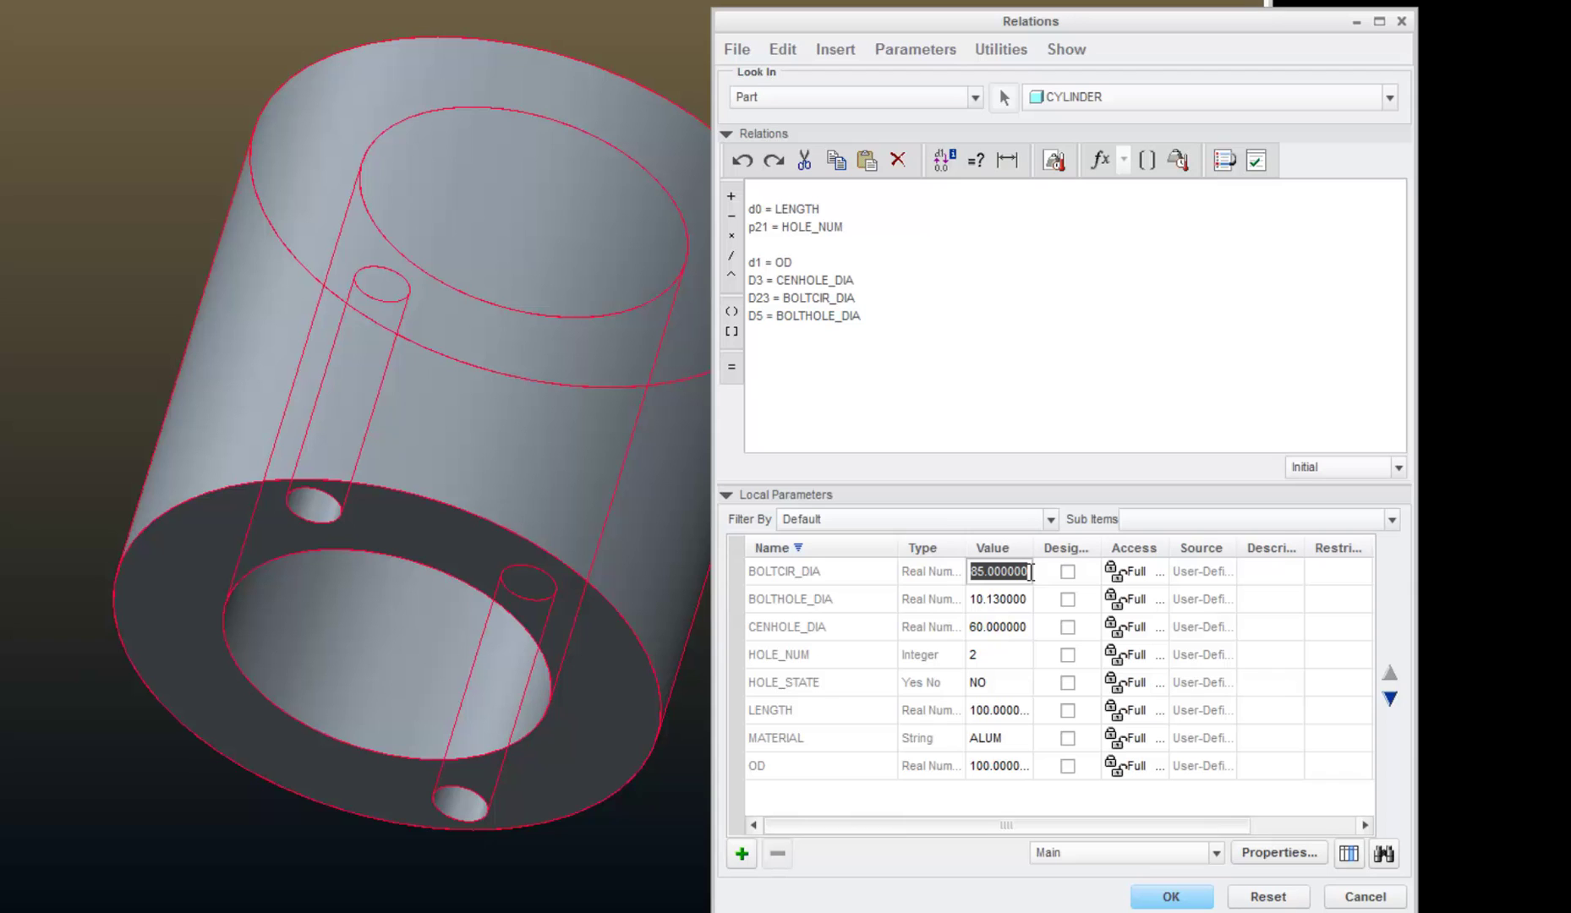
pyautogui.write('100')
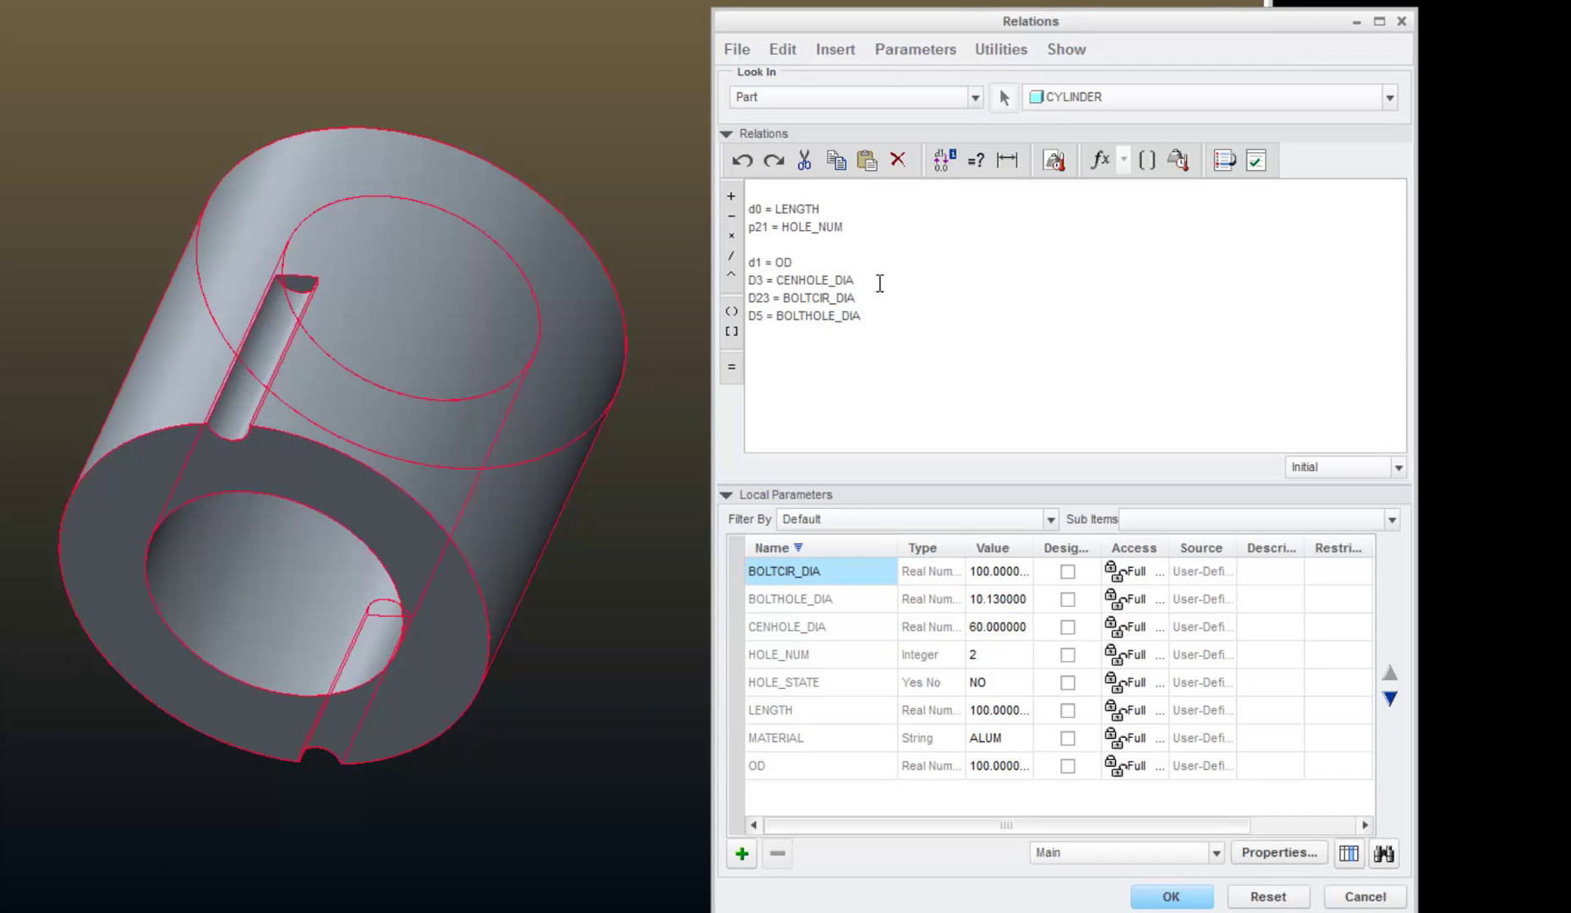
# Insert a new relation line above D23 beginning 'BOLTCIR_DIA = OD +'.
pyautogui.click(911, 284)
pyautogui.press('Return')
pyautogui.press('Return')
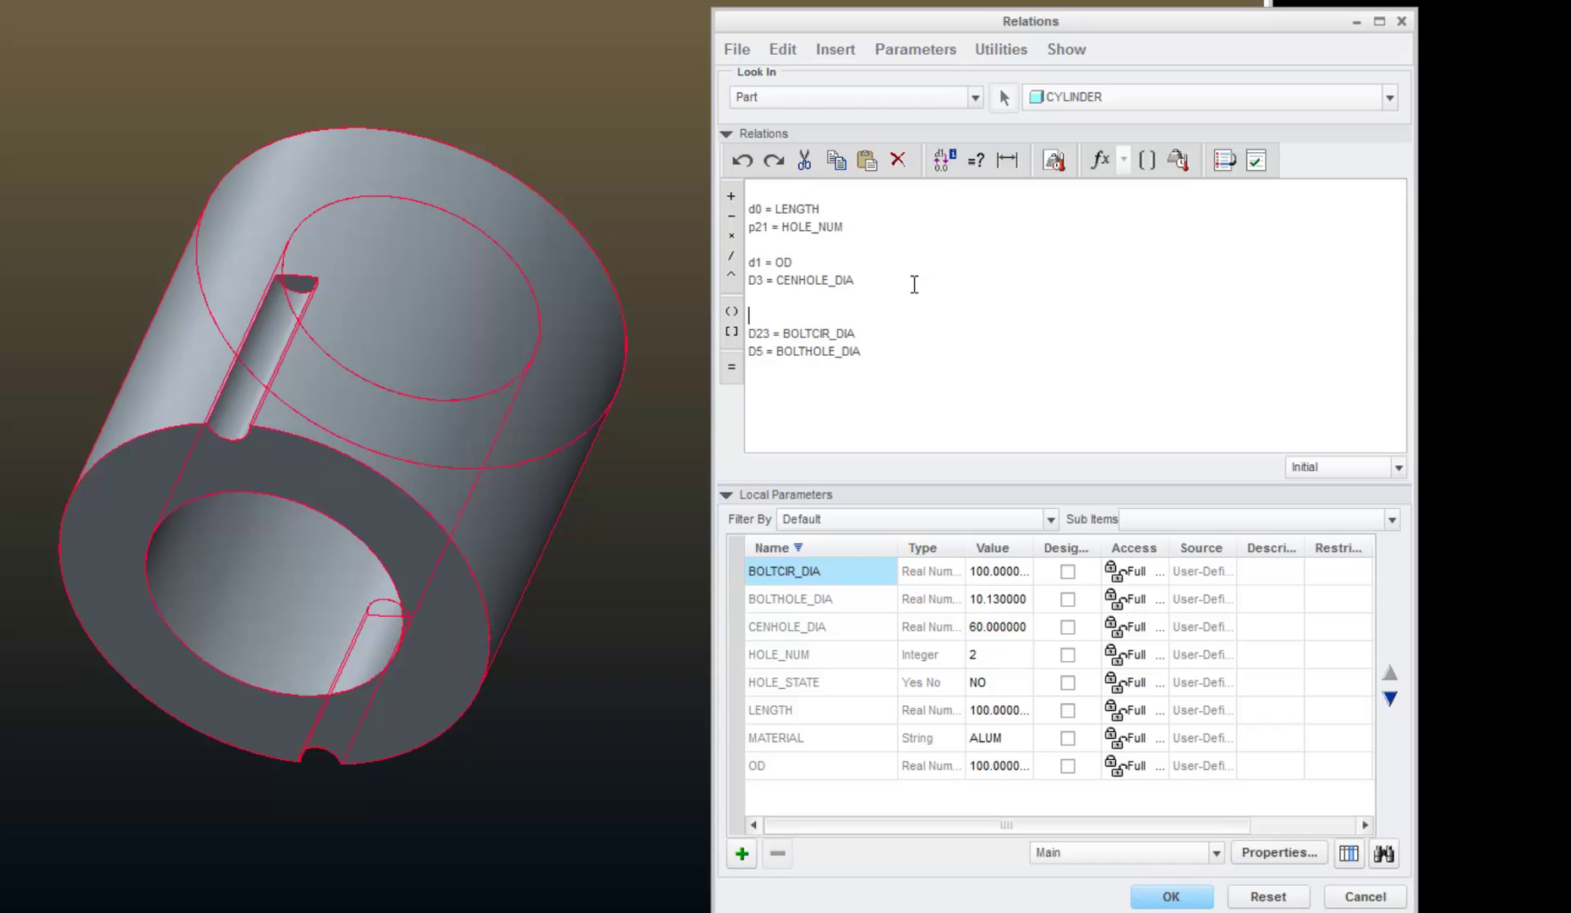
pyautogui.doubleClick(820, 334)
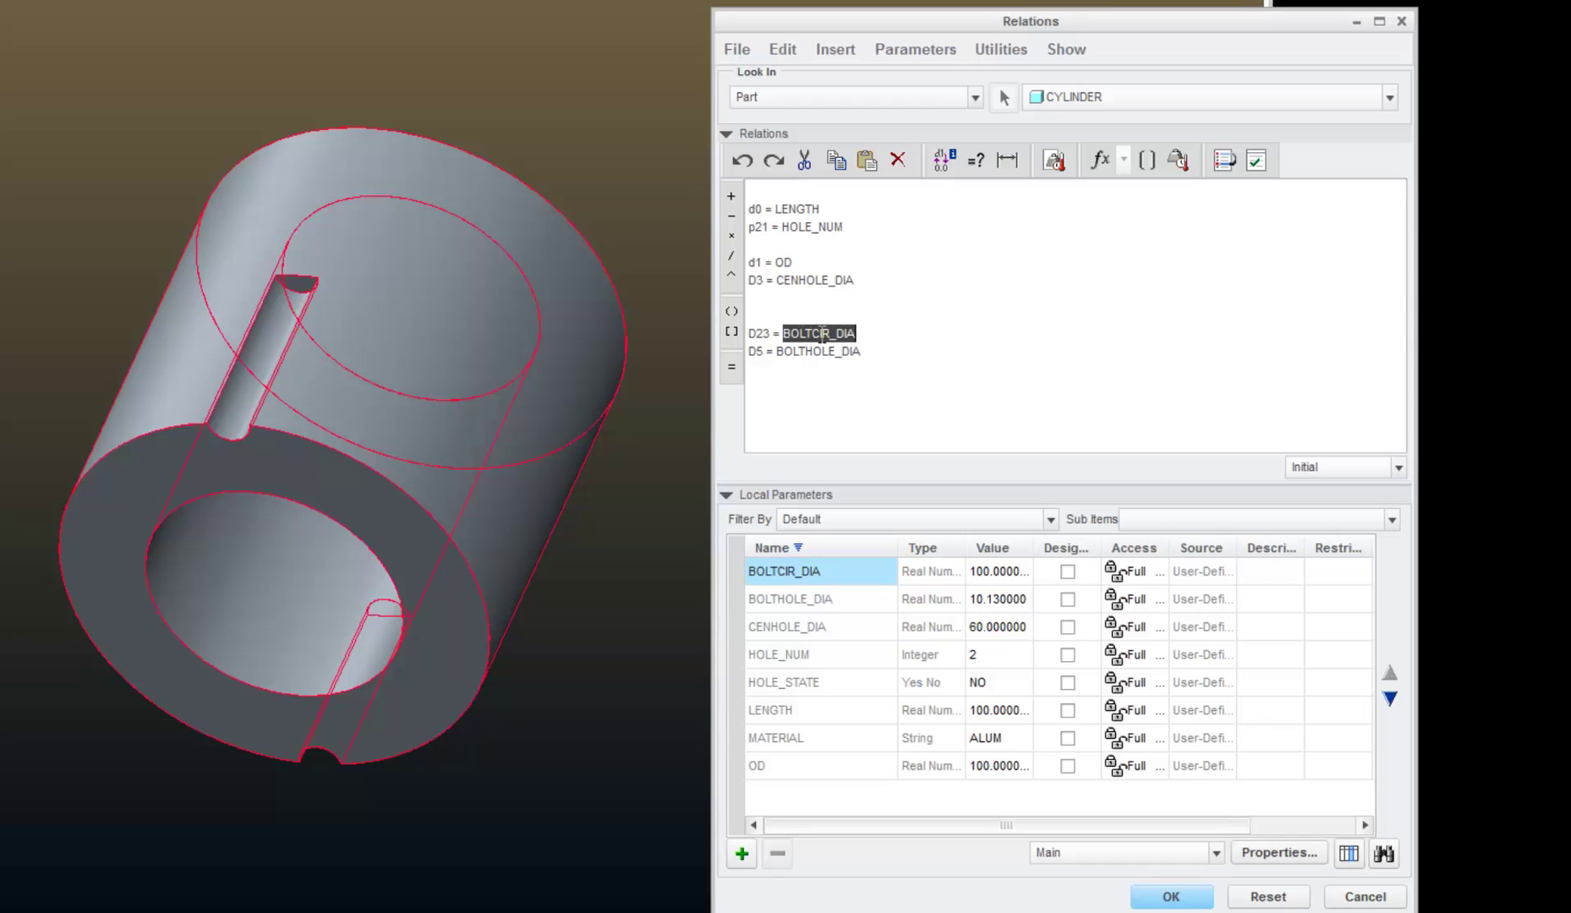
pyautogui.hotkey('ctrl', 'c')
pyautogui.press('Up')
pyautogui.hotkey('ctrl', 'v')
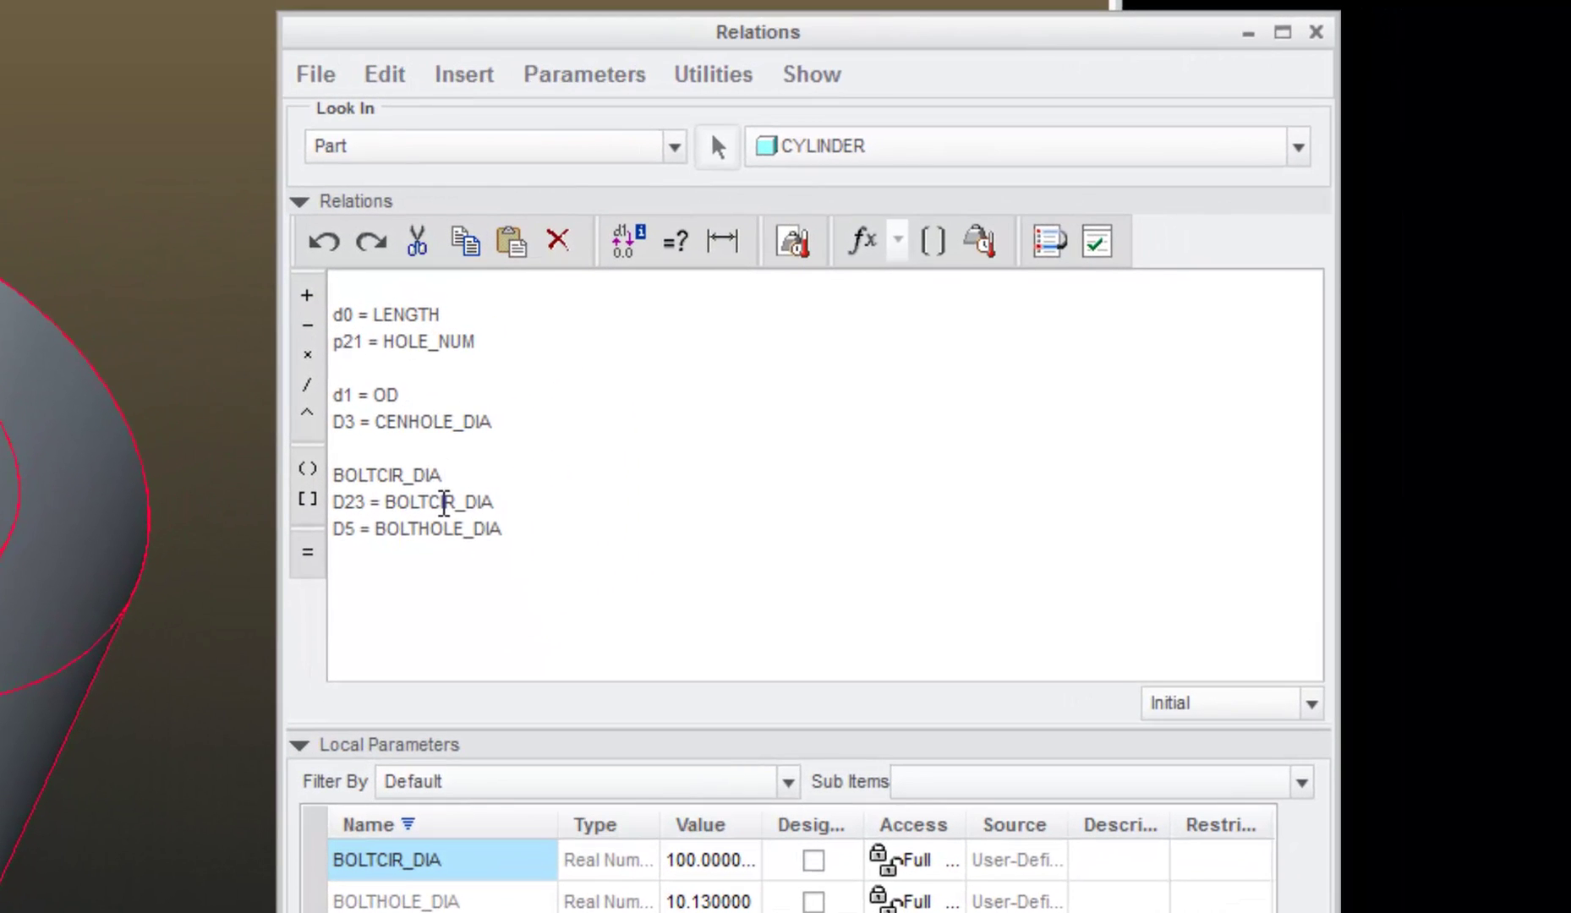
pyautogui.write('= OD +')
# Complete the line as BOLTCIR_DIA = (OD + CENHOLE_DIA) / 2, adding parentheses.
pyautogui.doubleClick(432, 424)
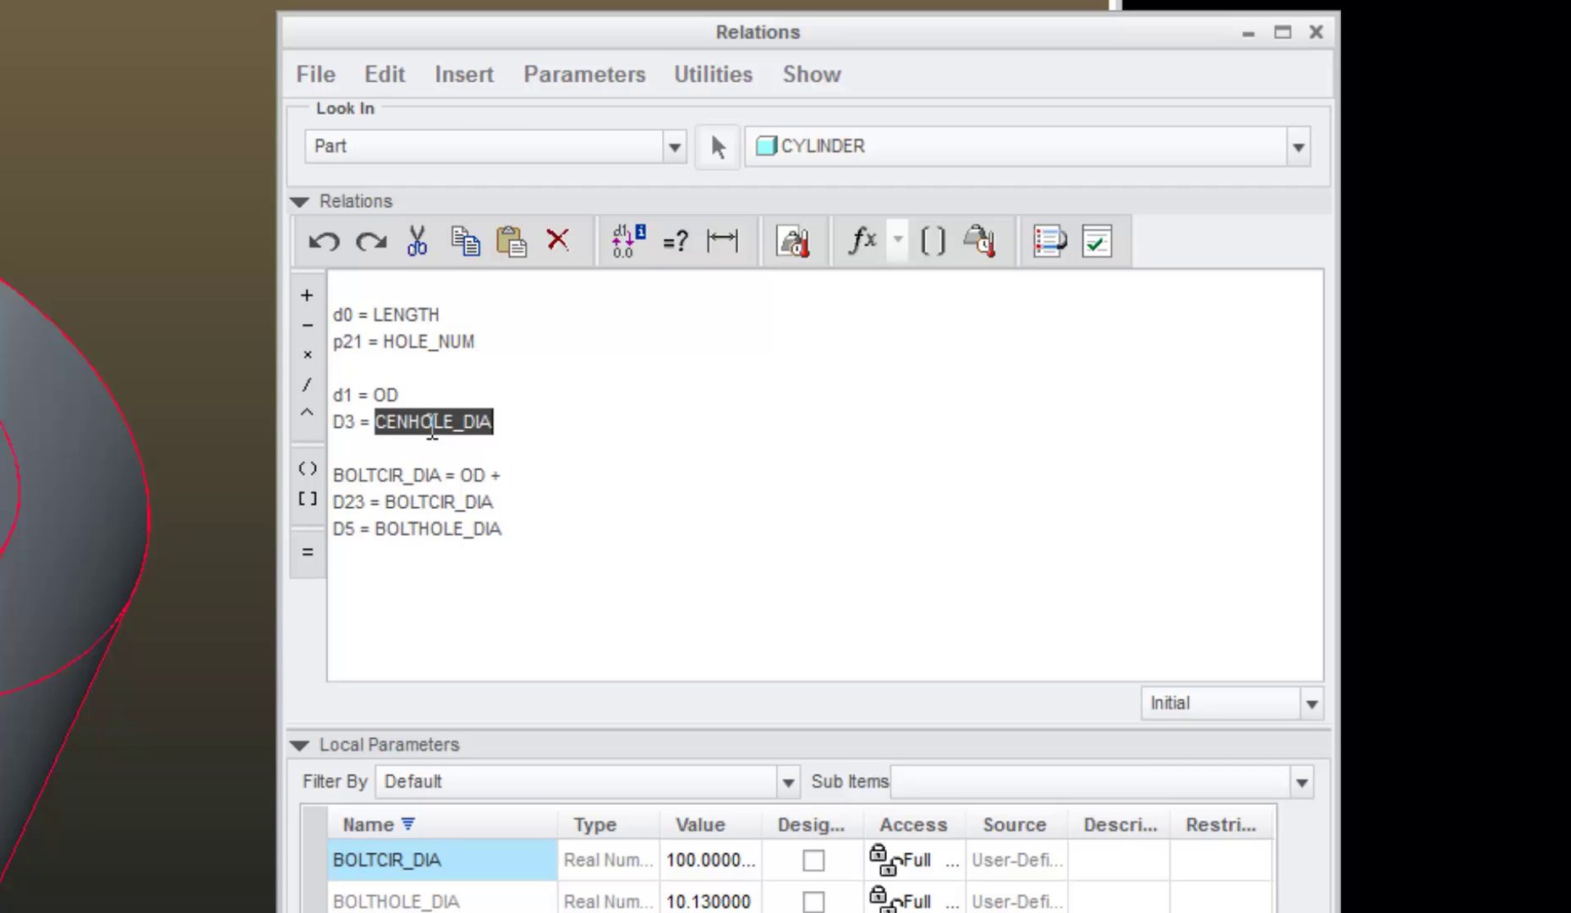
pyautogui.hotkey('ctrl', 'c')
pyautogui.click(551, 475)
pyautogui.hotkey('ctrl', 'v')
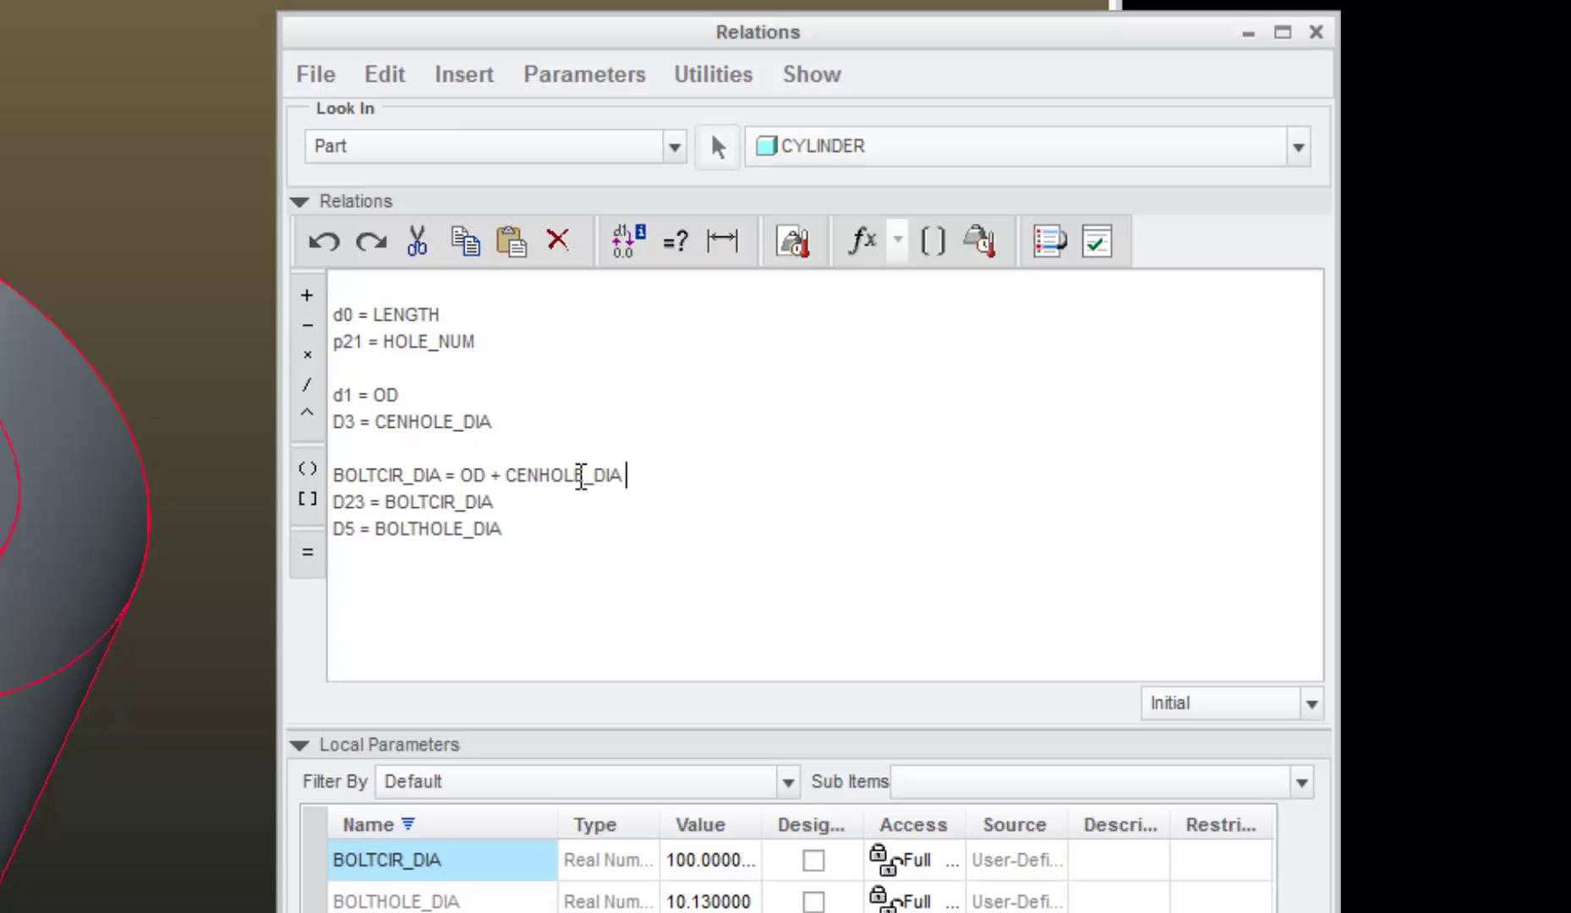
pyautogui.write('/ 2')
pyautogui.press('Left')
pyautogui.press('Left')
pyautogui.press('Left')
pyautogui.press('Left')
pyautogui.write(')')
pyautogui.press('Left')
pyautogui.press('Left')
pyautogui.press('Left')
pyautogui.press('Left')
pyautogui.press('Left')
pyautogui.press('Left')
pyautogui.press('Left')
pyautogui.press('Left')
pyautogui.press('Left')
pyautogui.press('Left')
pyautogui.press('Left')
pyautogui.press('Left')
pyautogui.press('Left')
pyautogui.press('Left')
pyautogui.press('Left')
pyautogui.press('Left')
pyautogui.press('Left')
pyautogui.write('(')
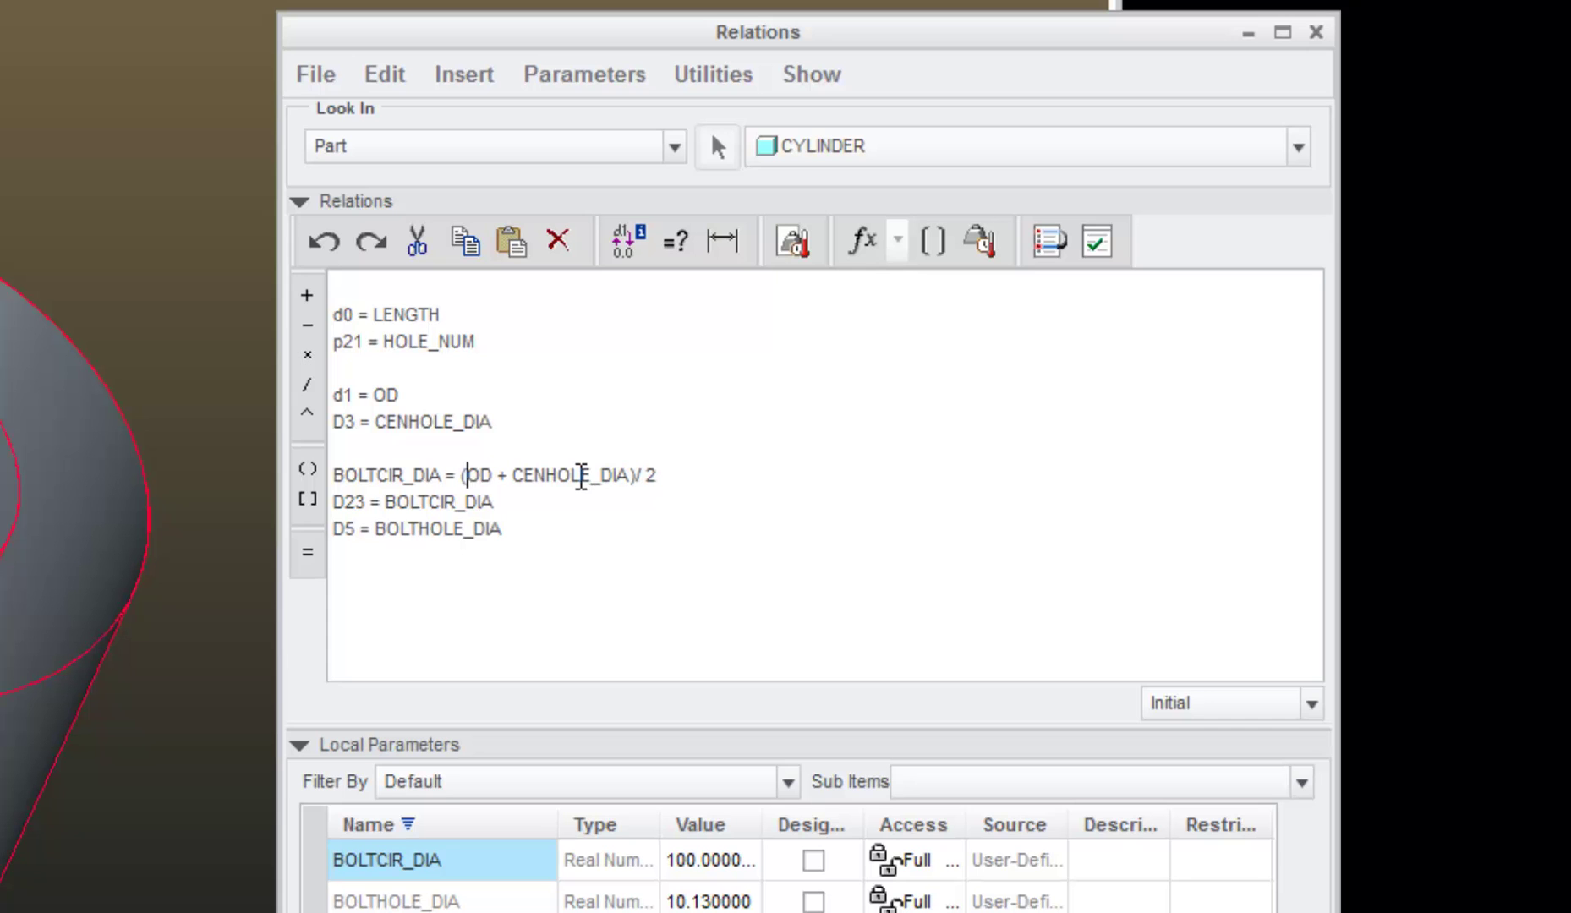
pyautogui.press('Right')
pyautogui.press('Right')
pyautogui.press('Right')
pyautogui.press('Right')
pyautogui.press('Right')
pyautogui.press('Right')
pyautogui.press('Right')
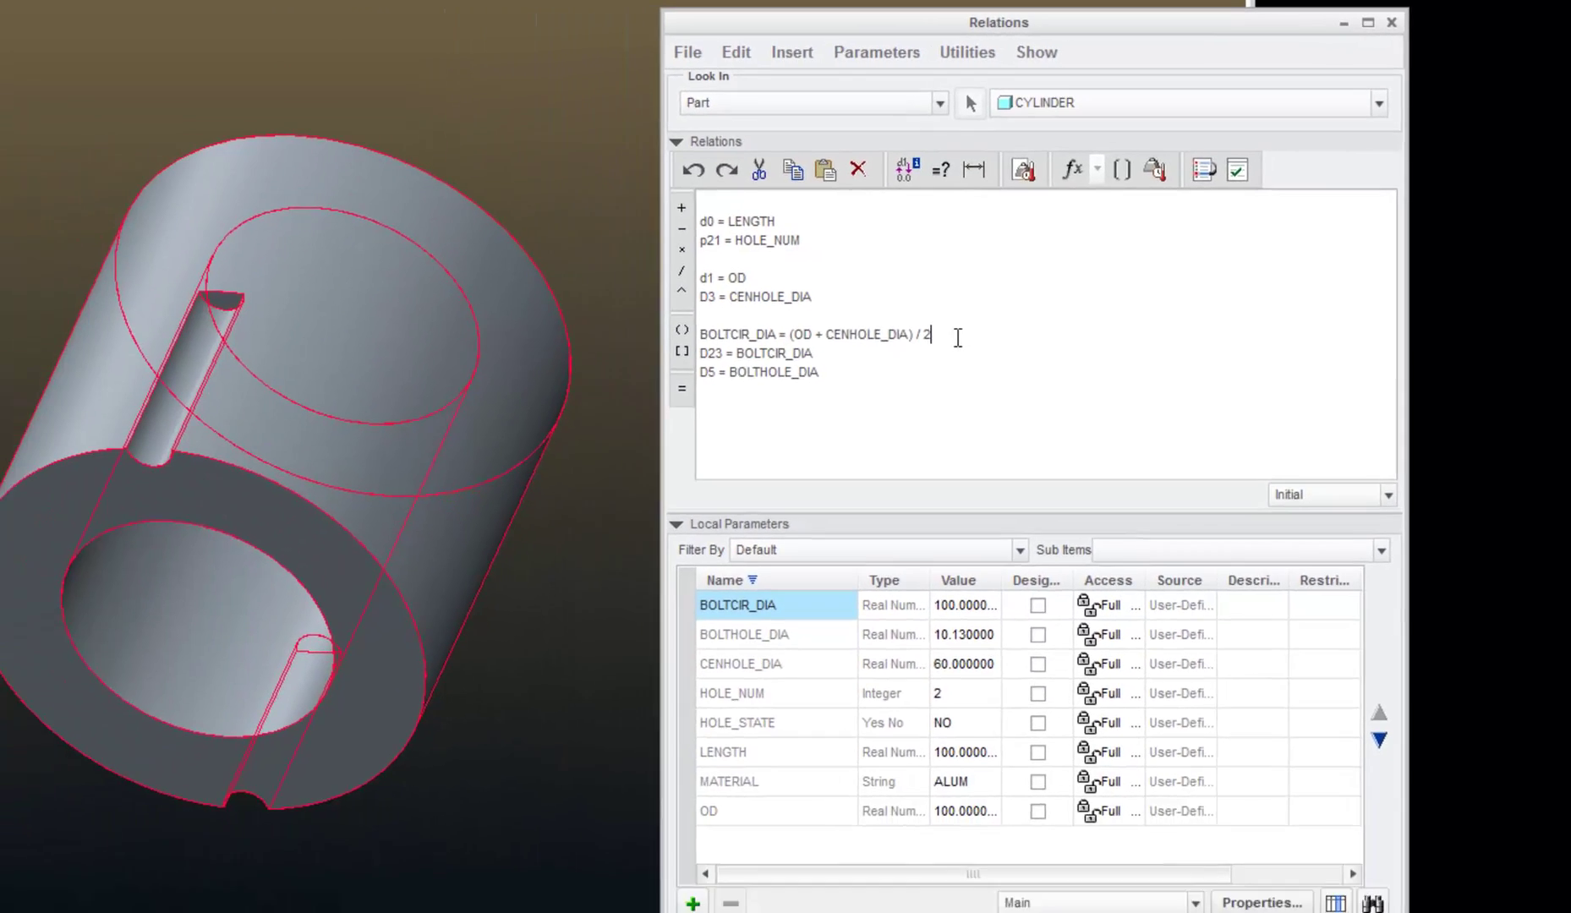
pyautogui.click(699, 479)
pyautogui.press('Return')
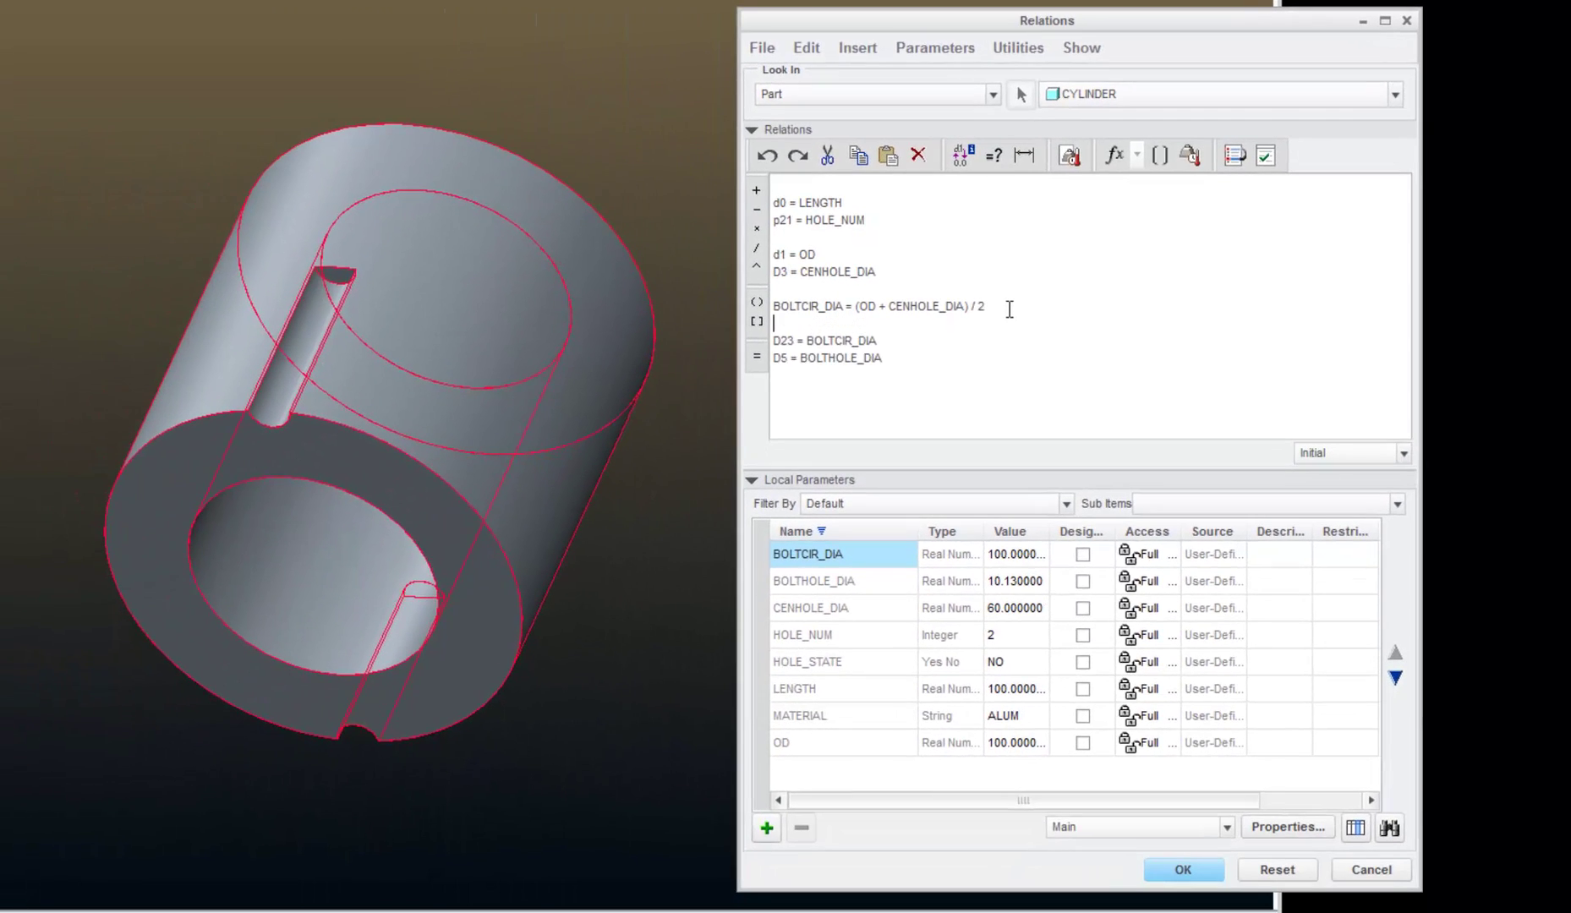
# Apply the relations and regenerate, driving BOLTCIR_DIA to 80 so the holes sit within the wall.
pyautogui.click(1182, 872)
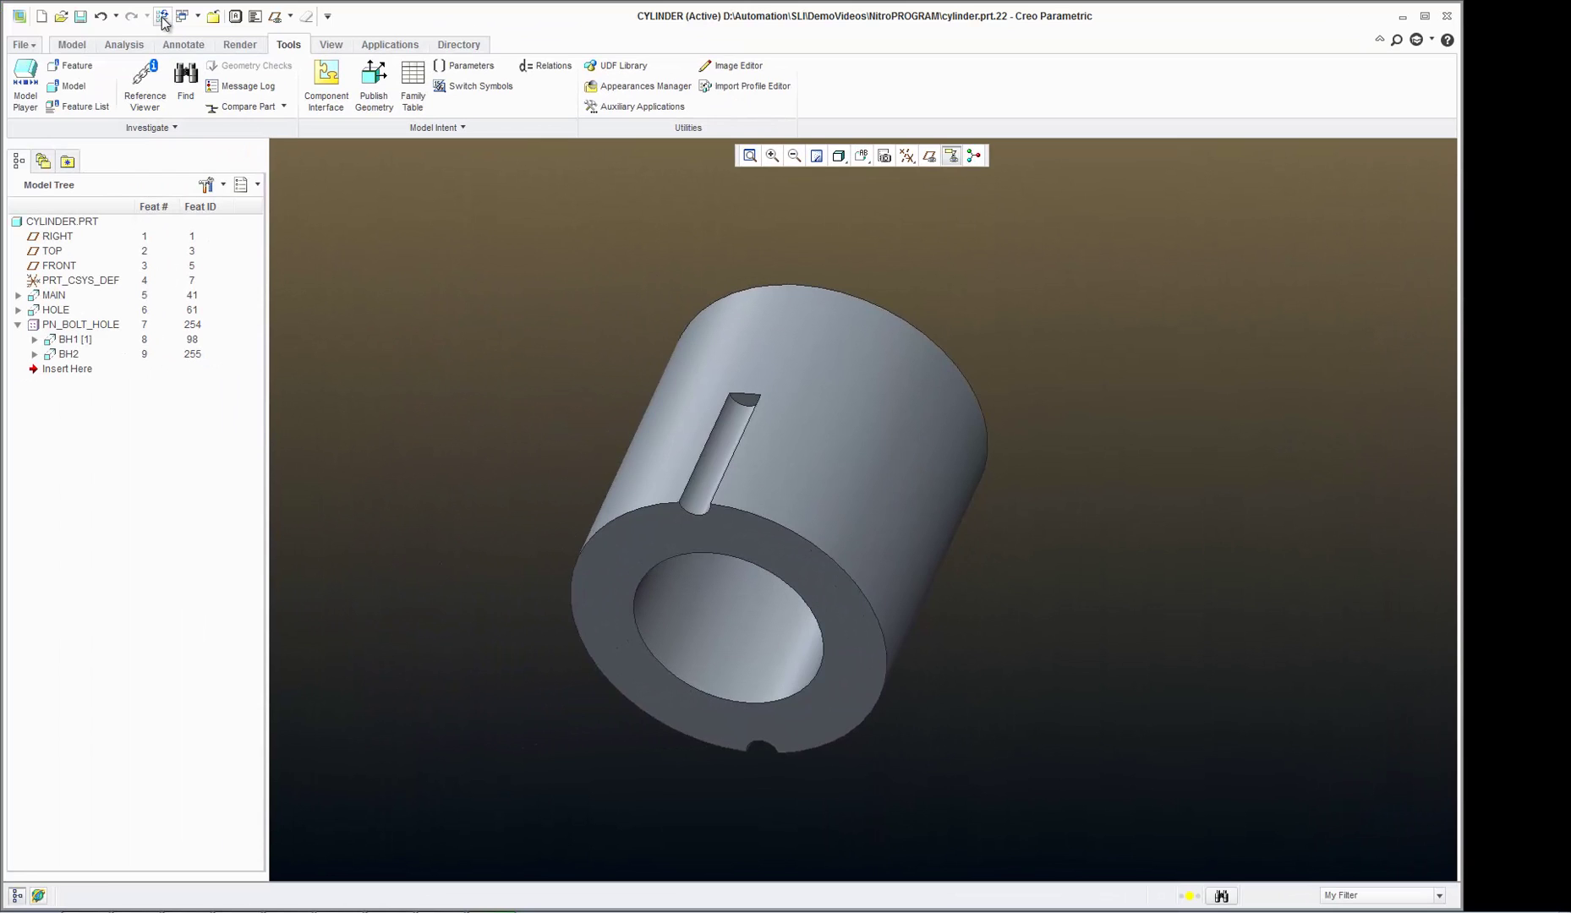
pyautogui.click(163, 21)
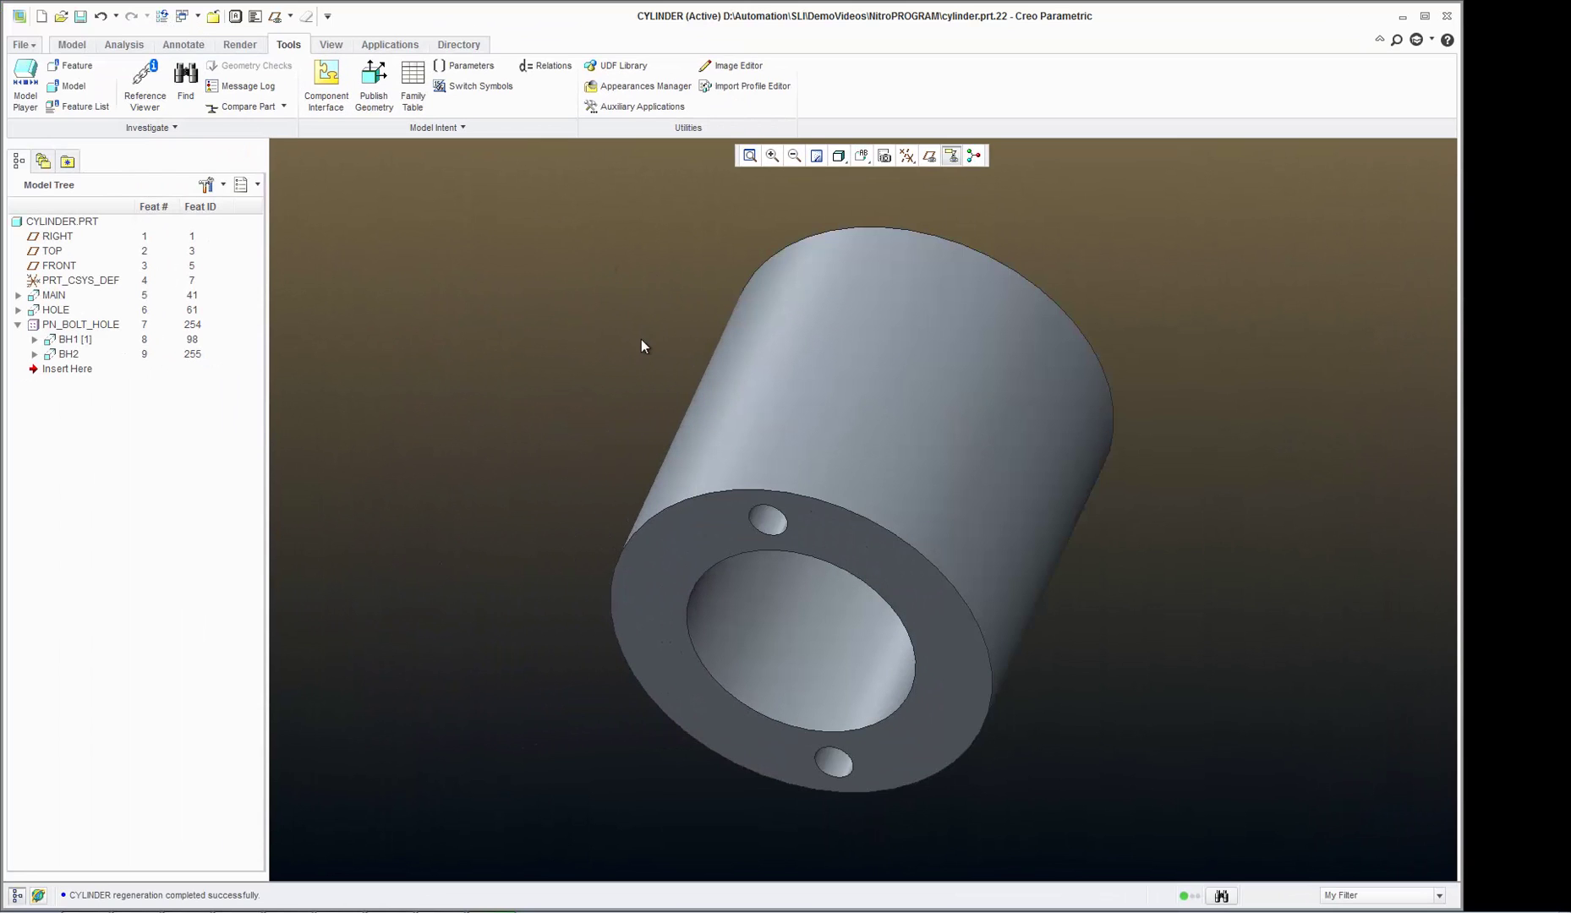
pyautogui.moveTo(641, 339); pyautogui.dragTo(1186, 559, button='middle')
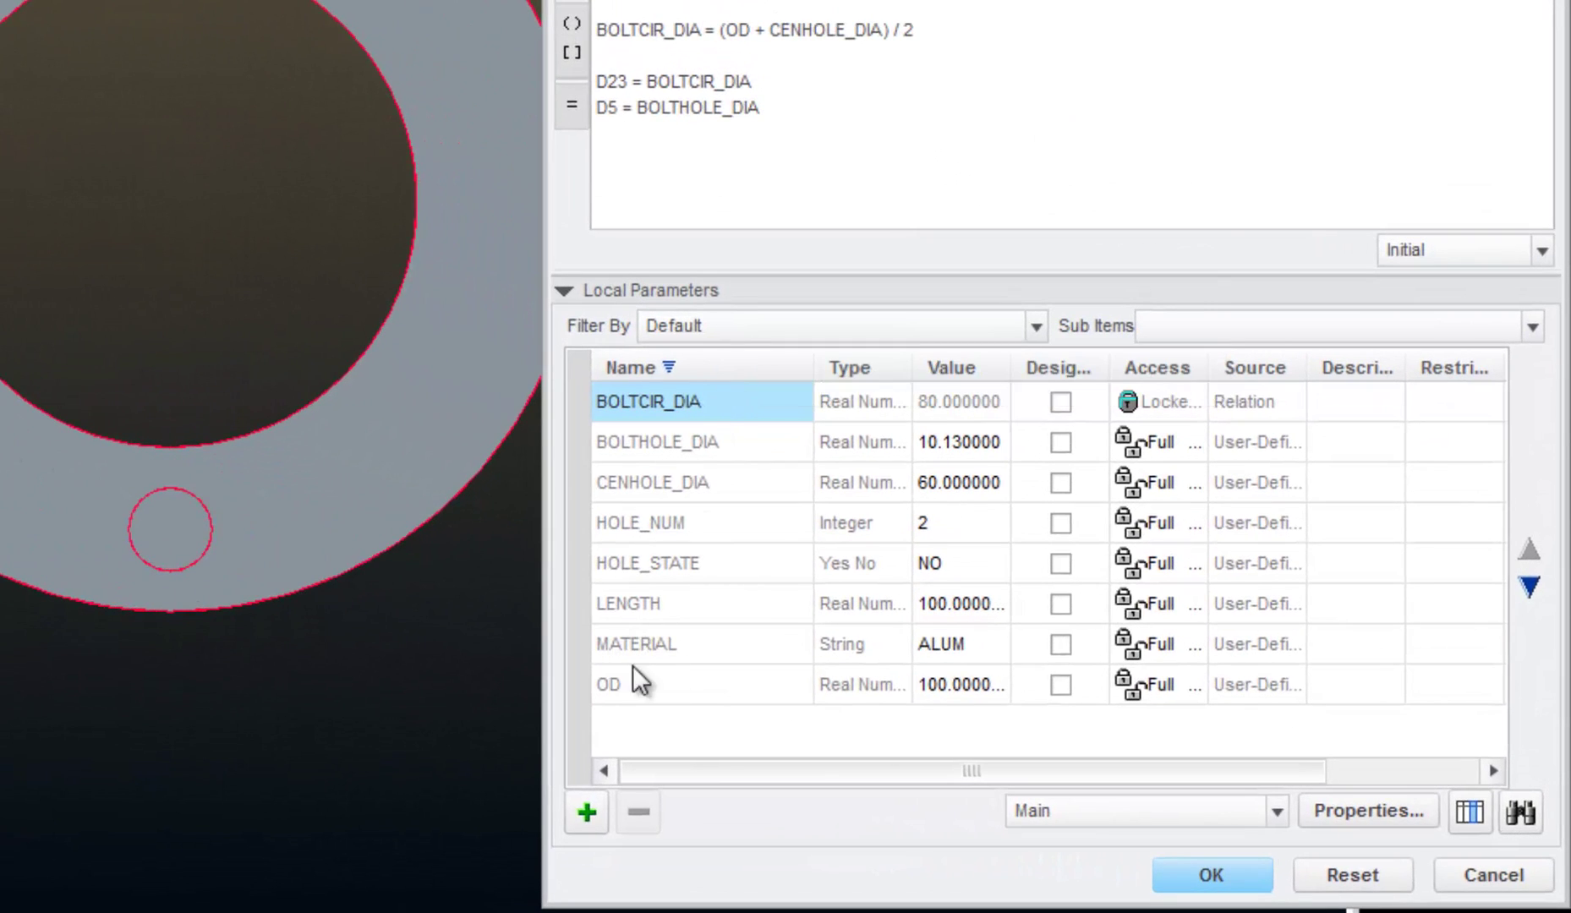
# Set OD to 150 and regenerate, recalculating BOLTCIR_DIA to 105.
pyautogui.click(970, 685)
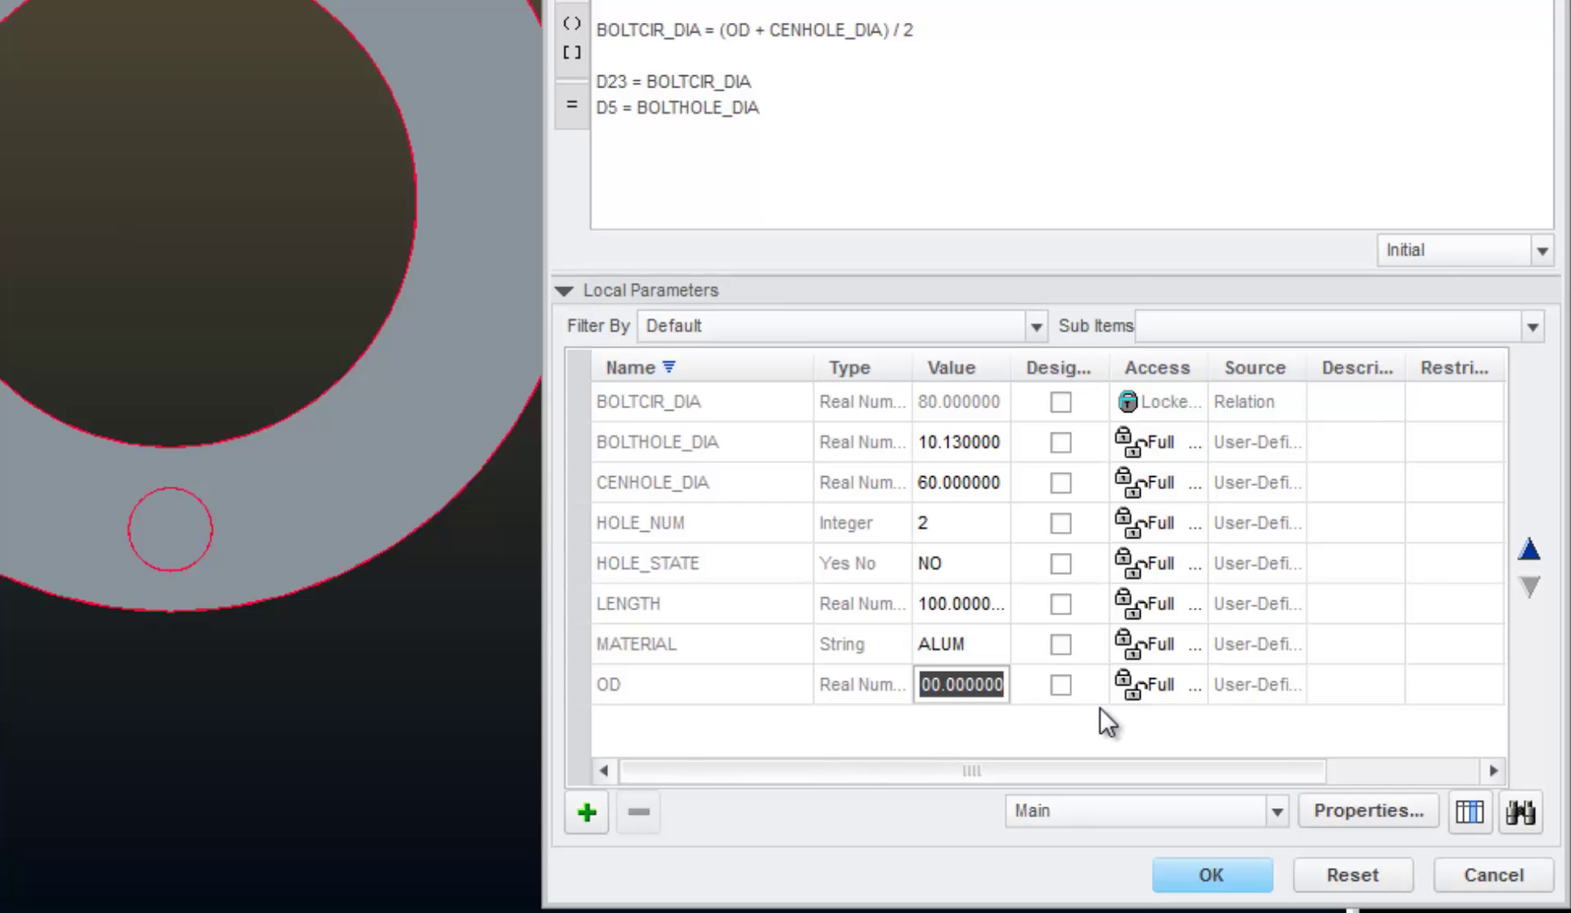
pyautogui.write('150')
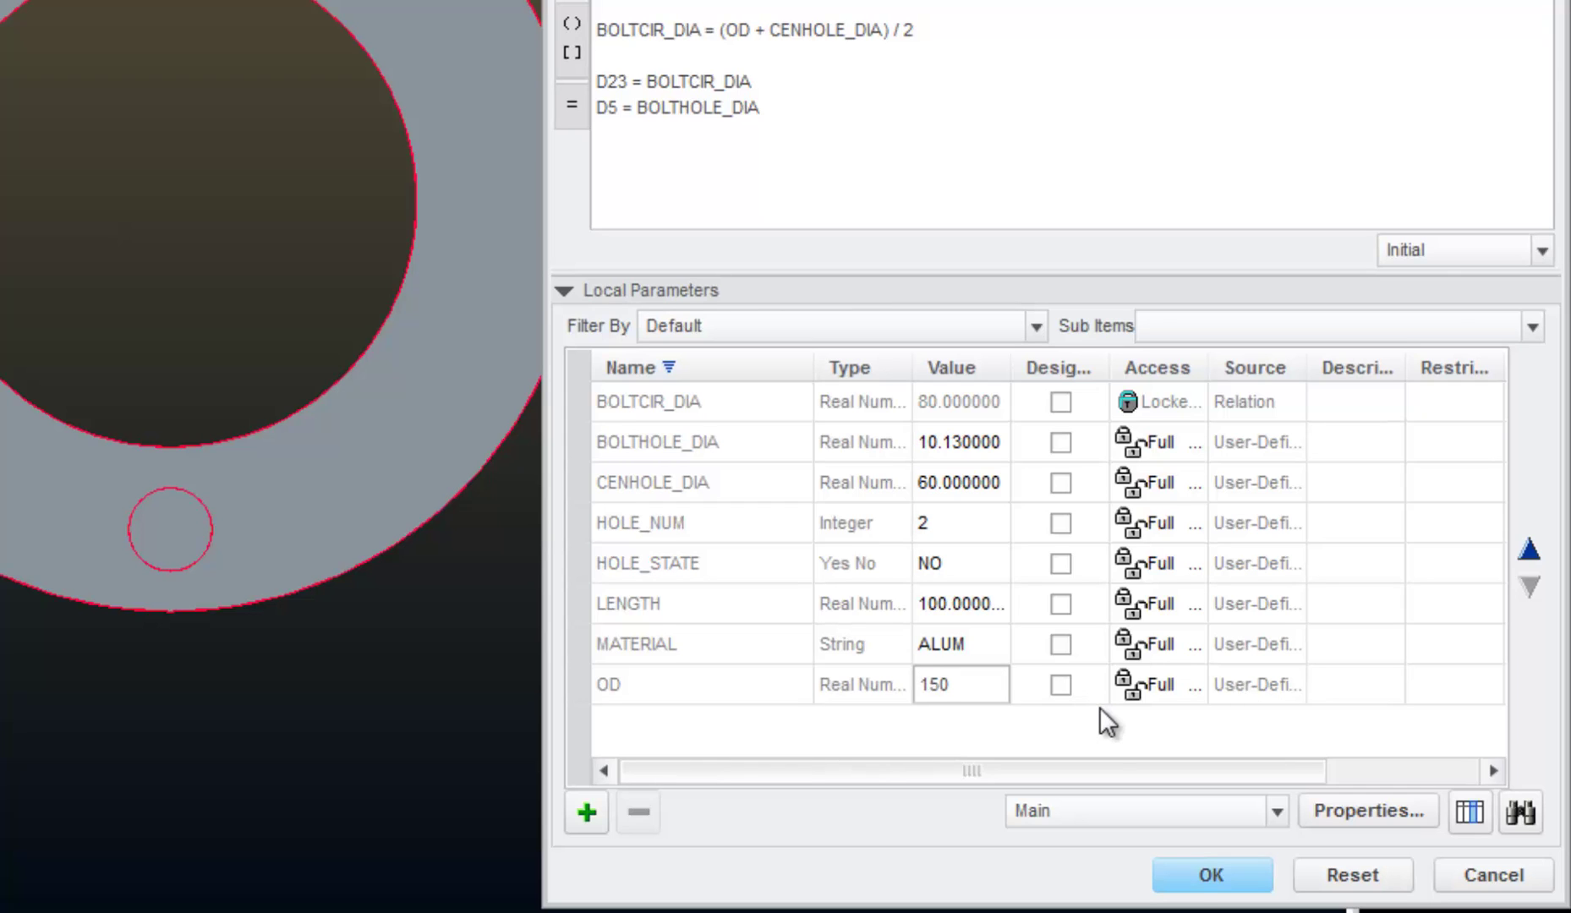
pyautogui.click(1205, 874)
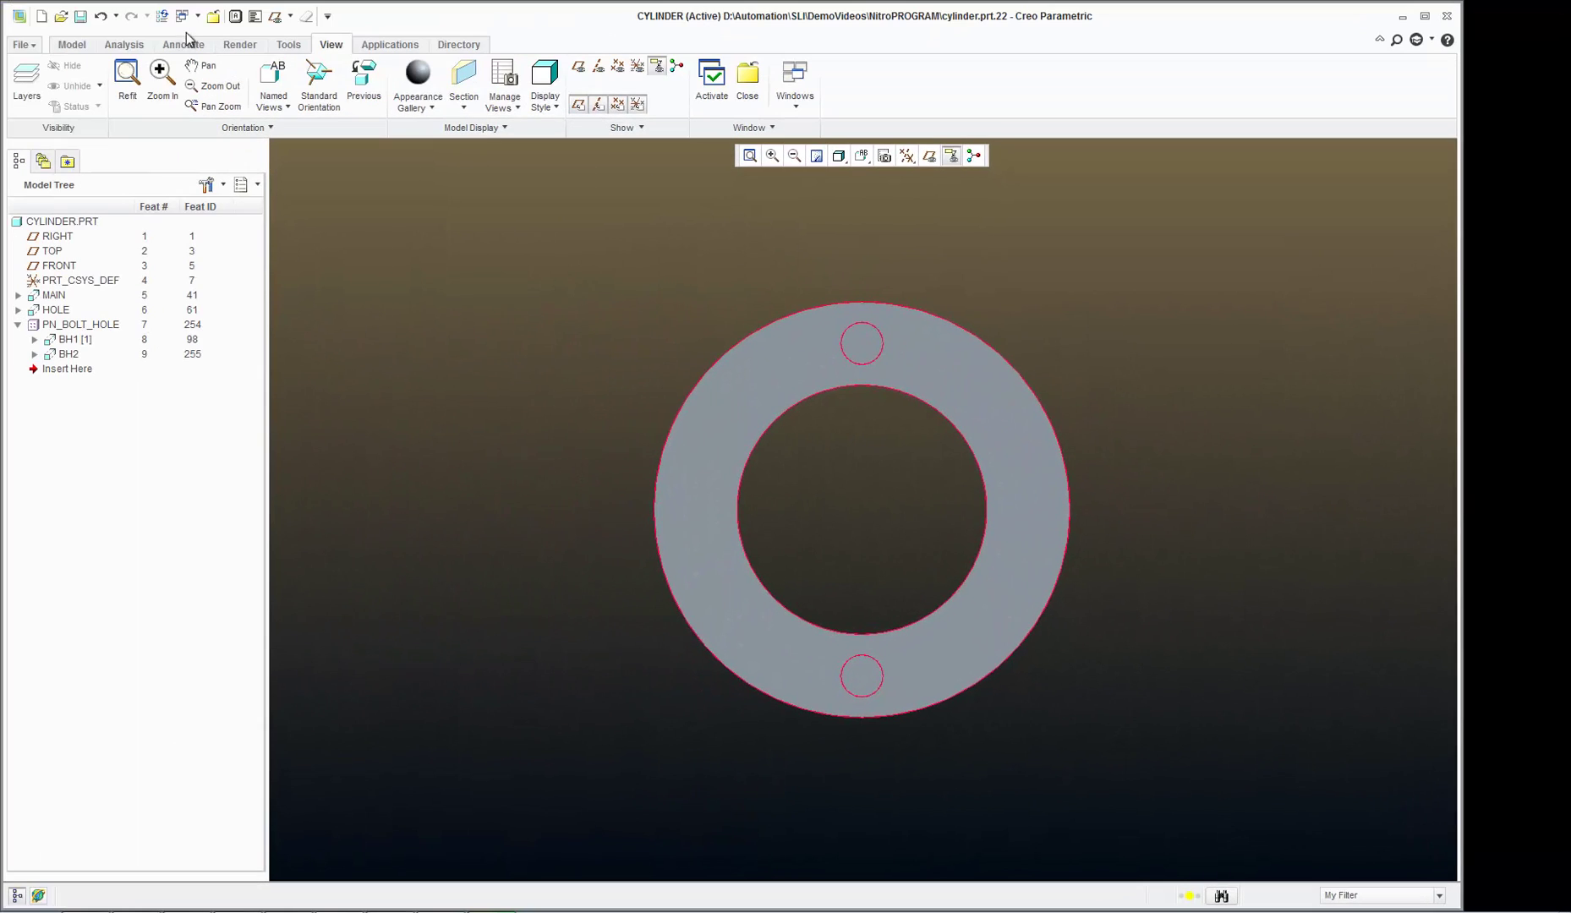
pyautogui.click(162, 16)
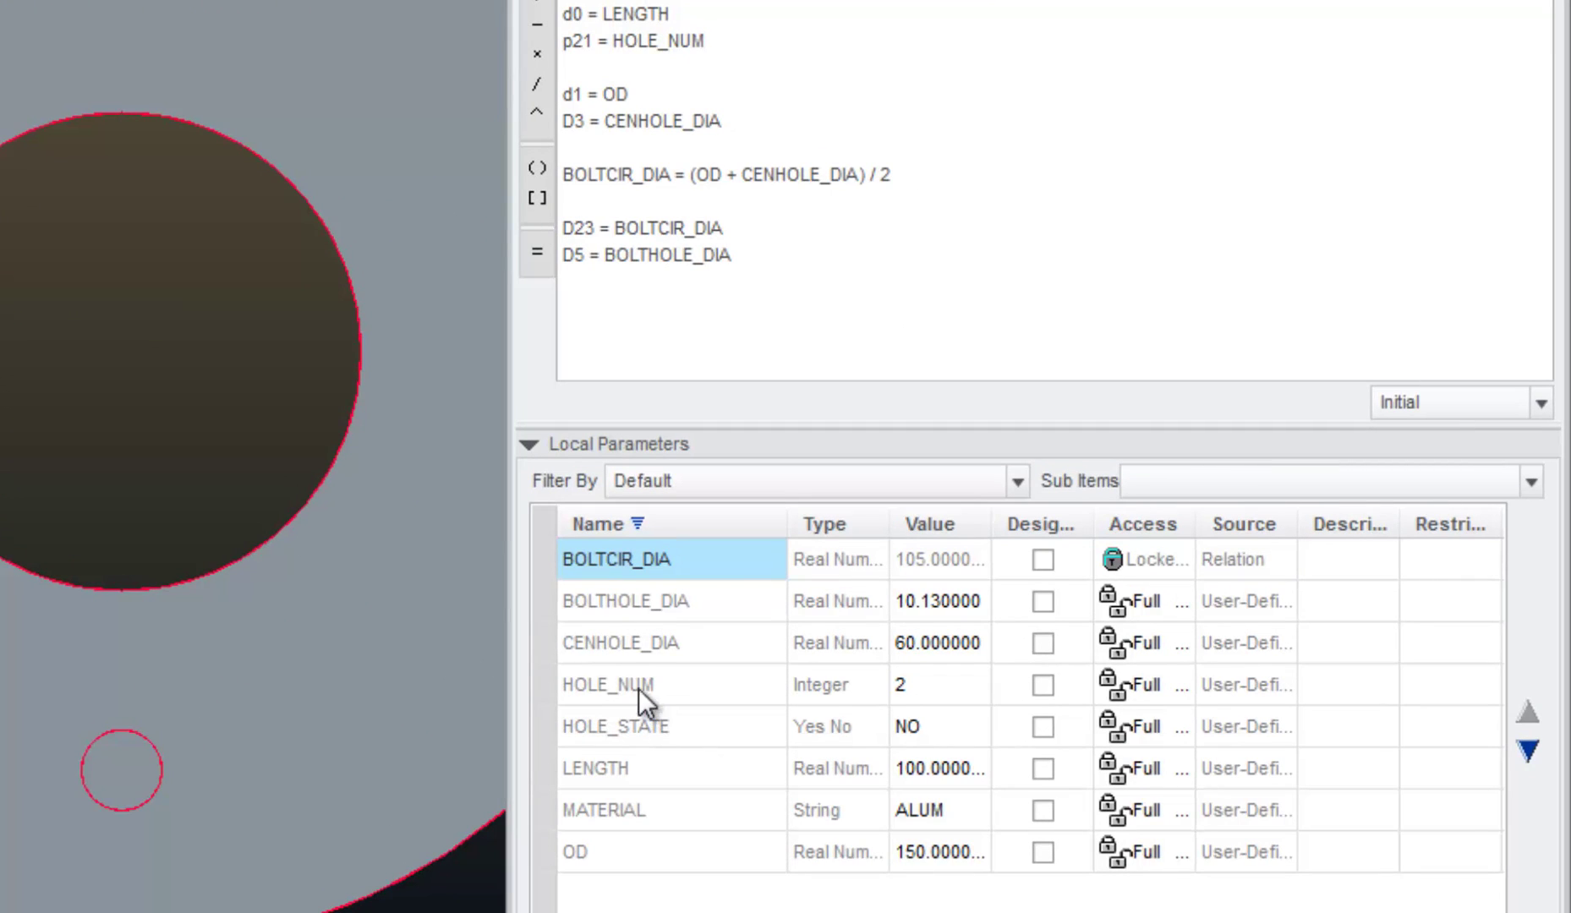
# Set CENHOLE_DIA to 110, regenerate, and view the wider bore obliquely.
pyautogui.click(972, 649)
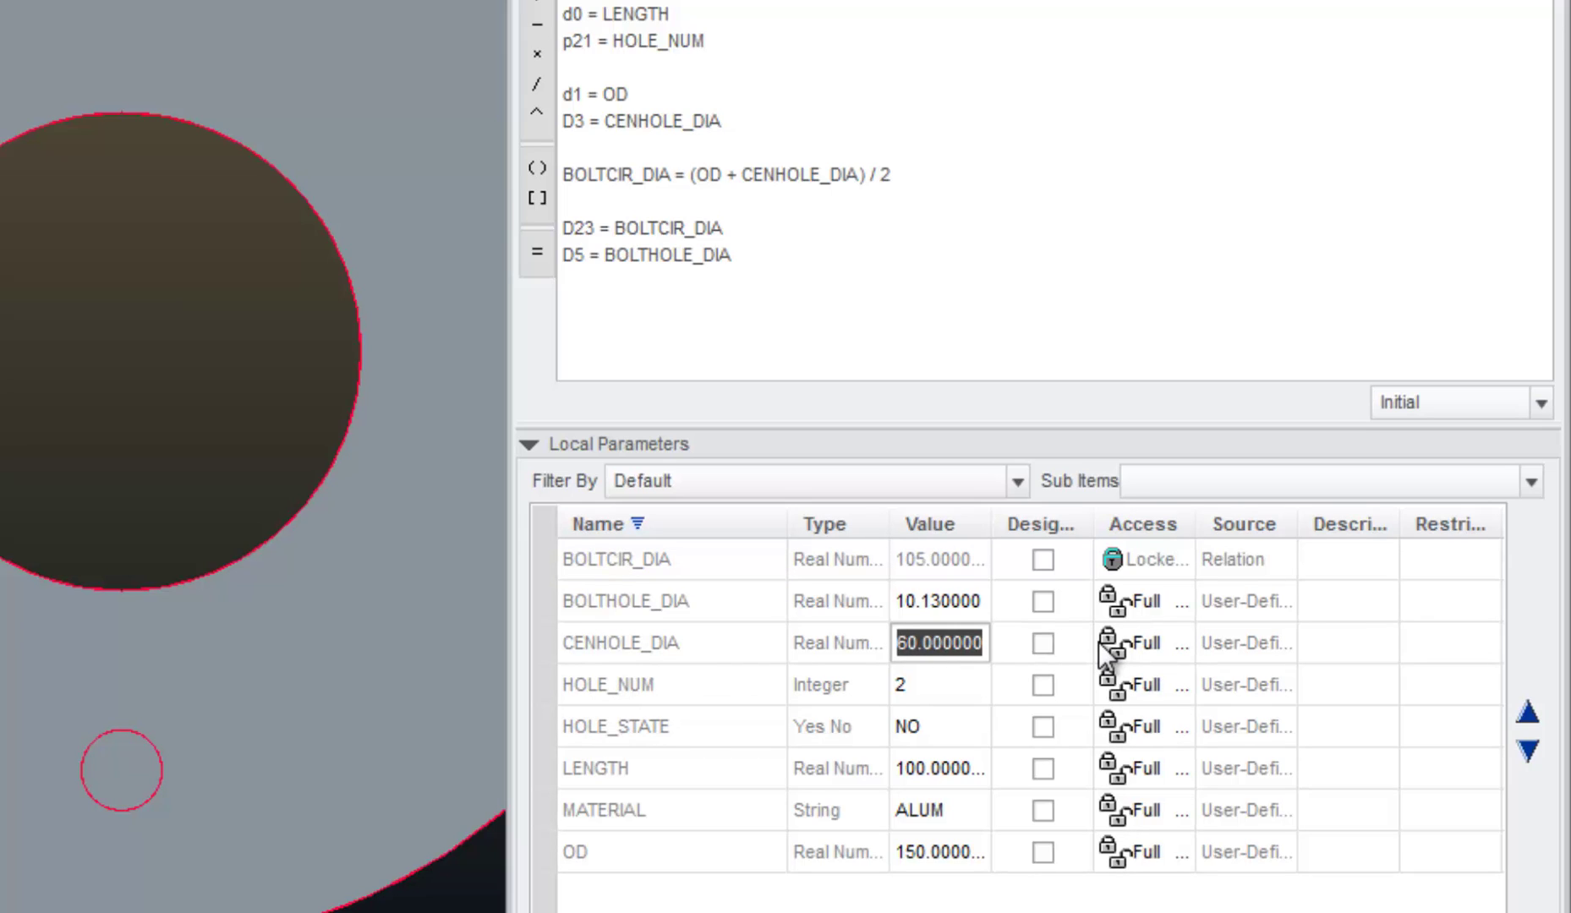
pyautogui.write('12')
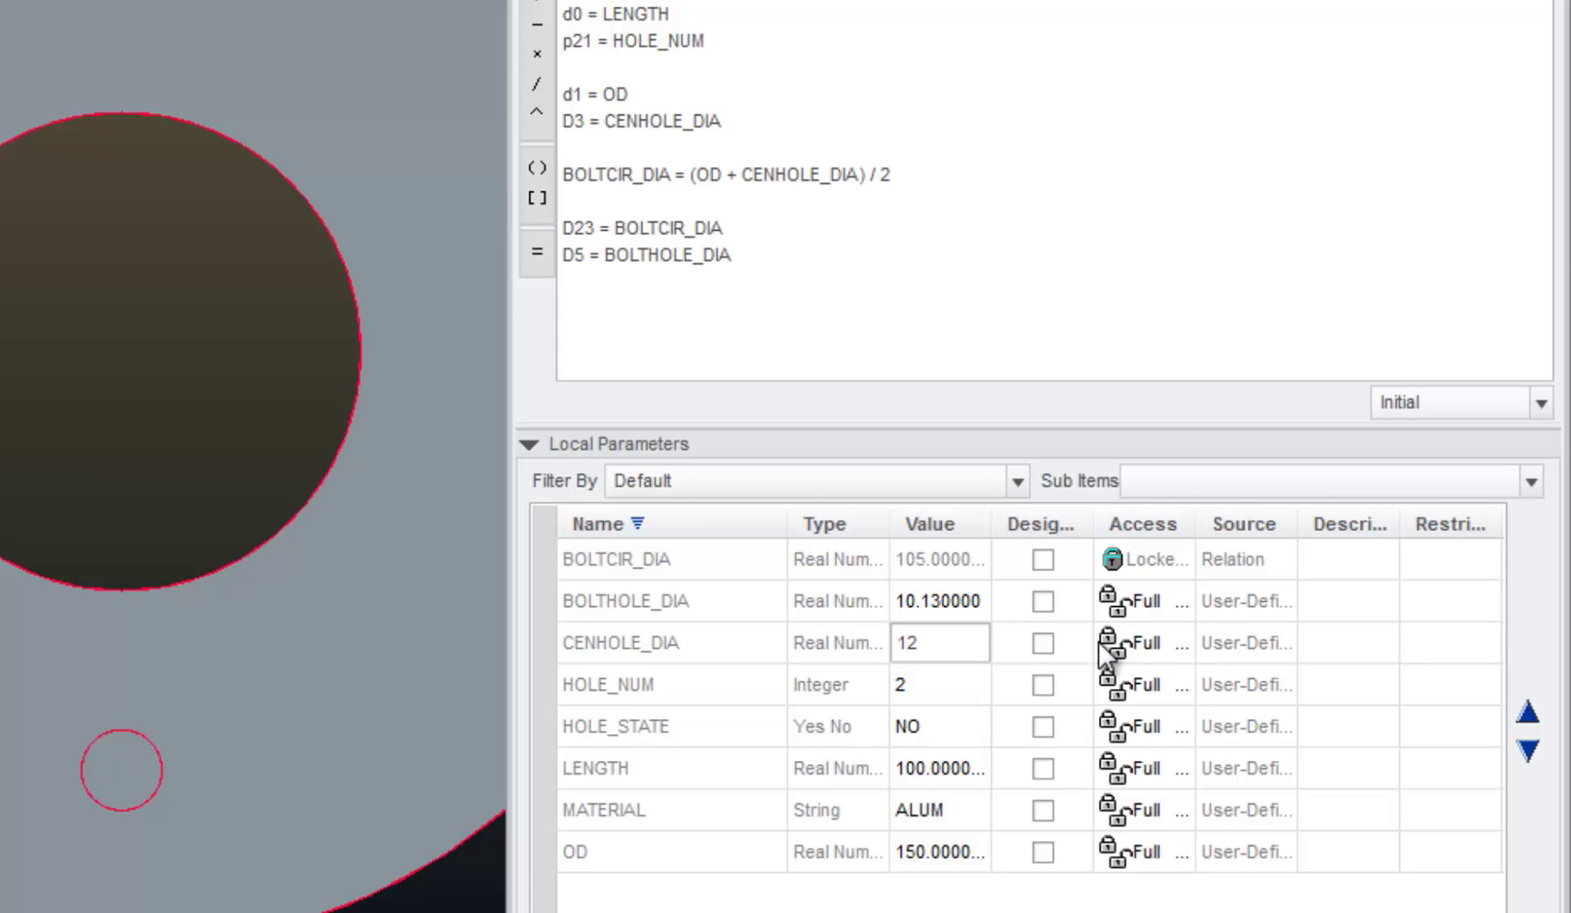
pyautogui.press('BackSpace')
pyautogui.write('10')
pyautogui.press('Return')
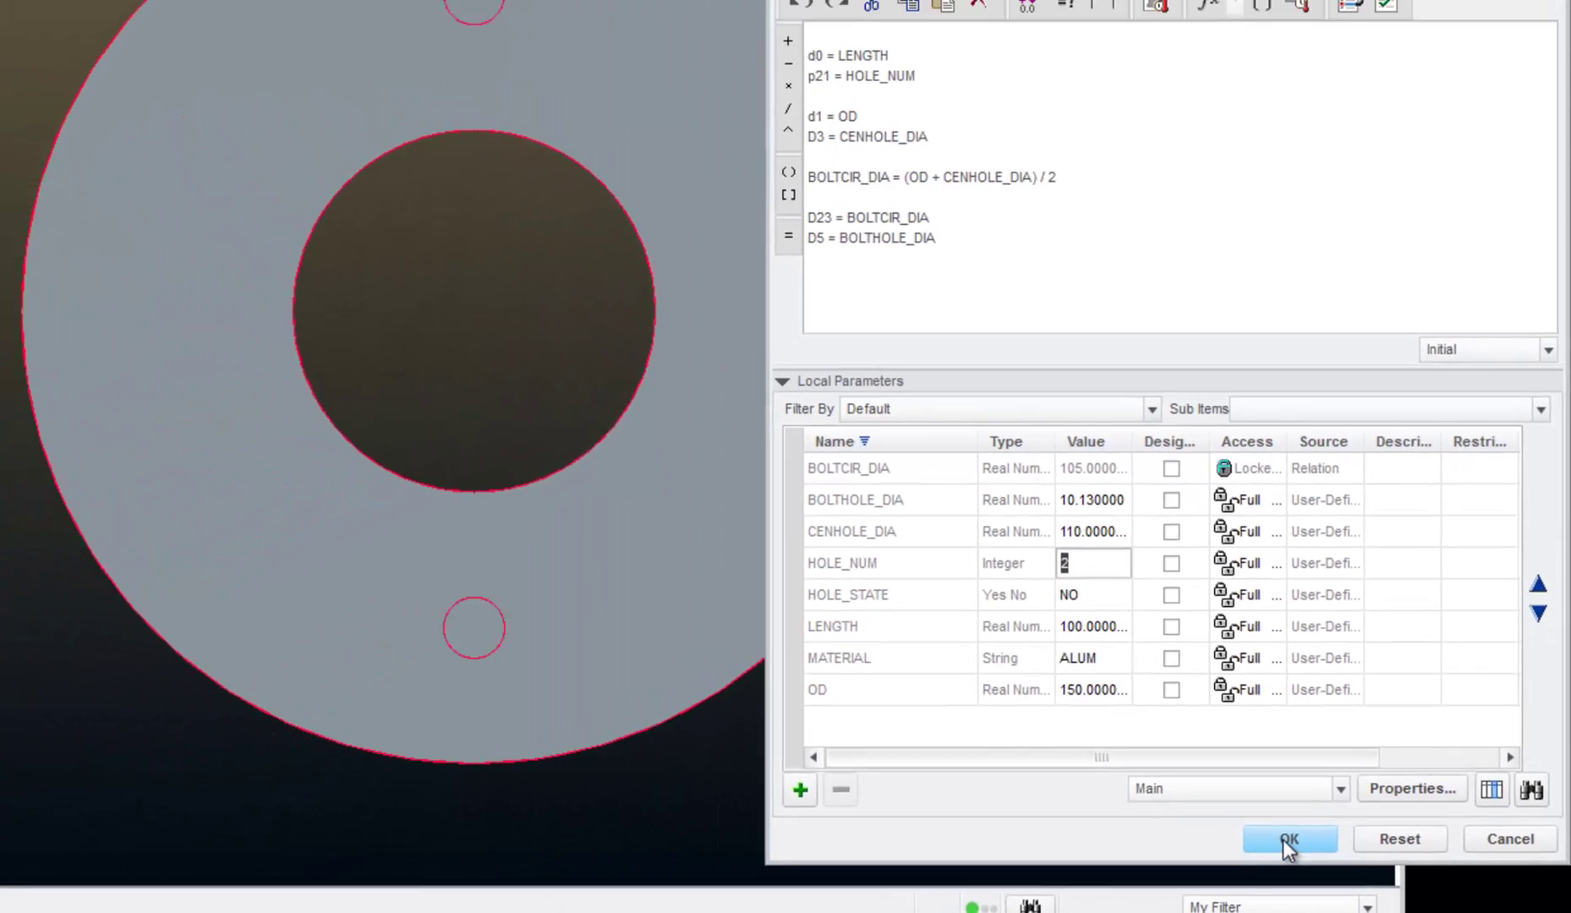
pyautogui.click(1239, 912)
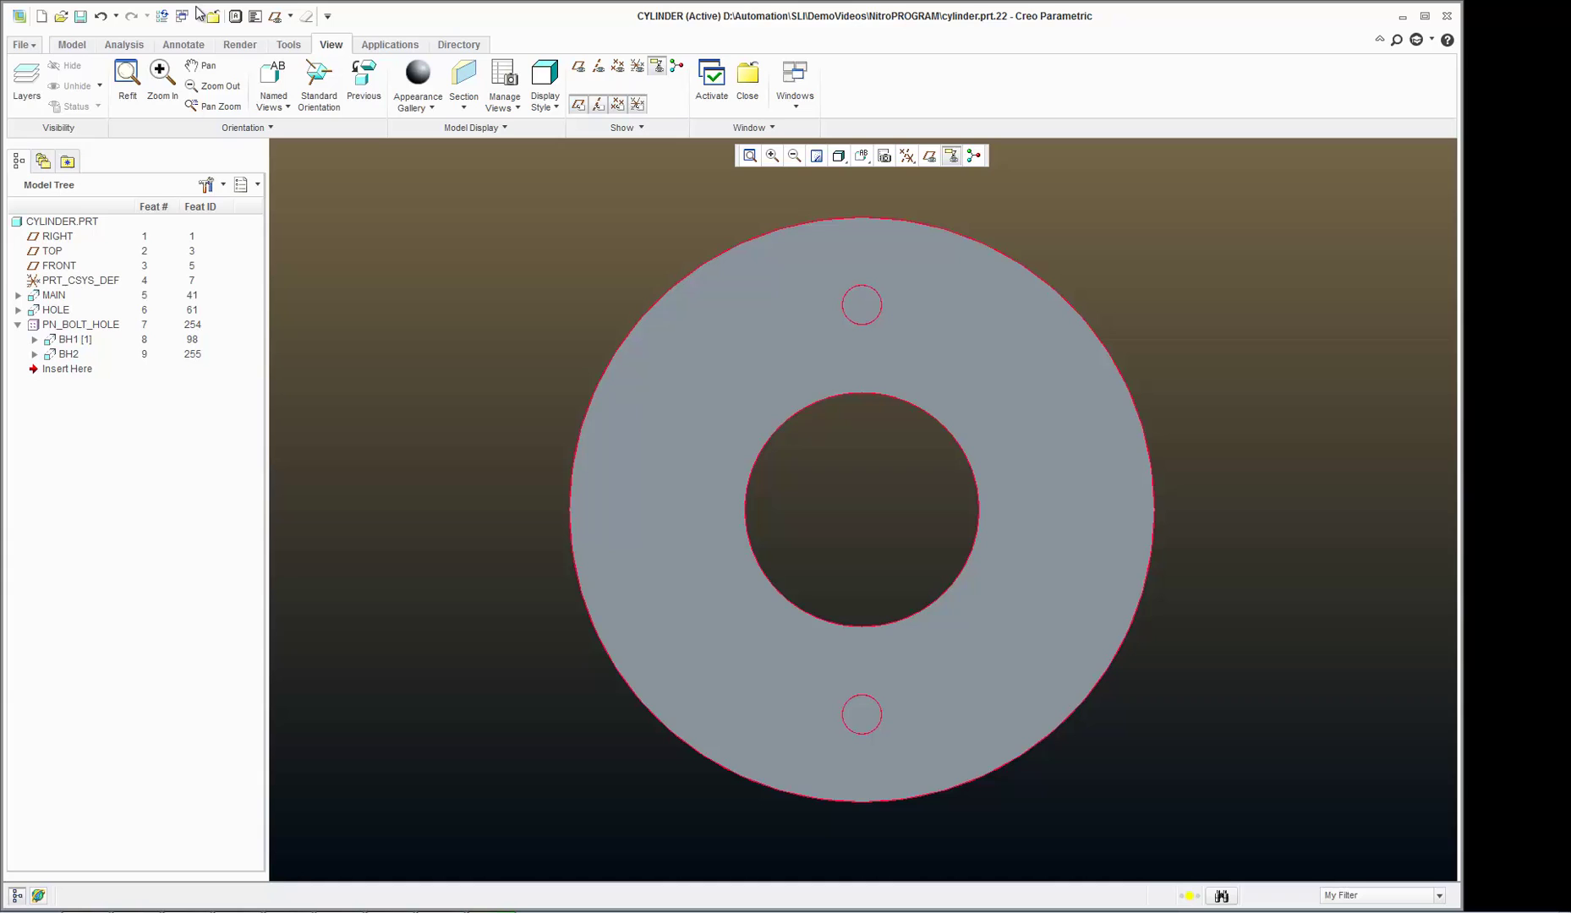
pyautogui.click(162, 16)
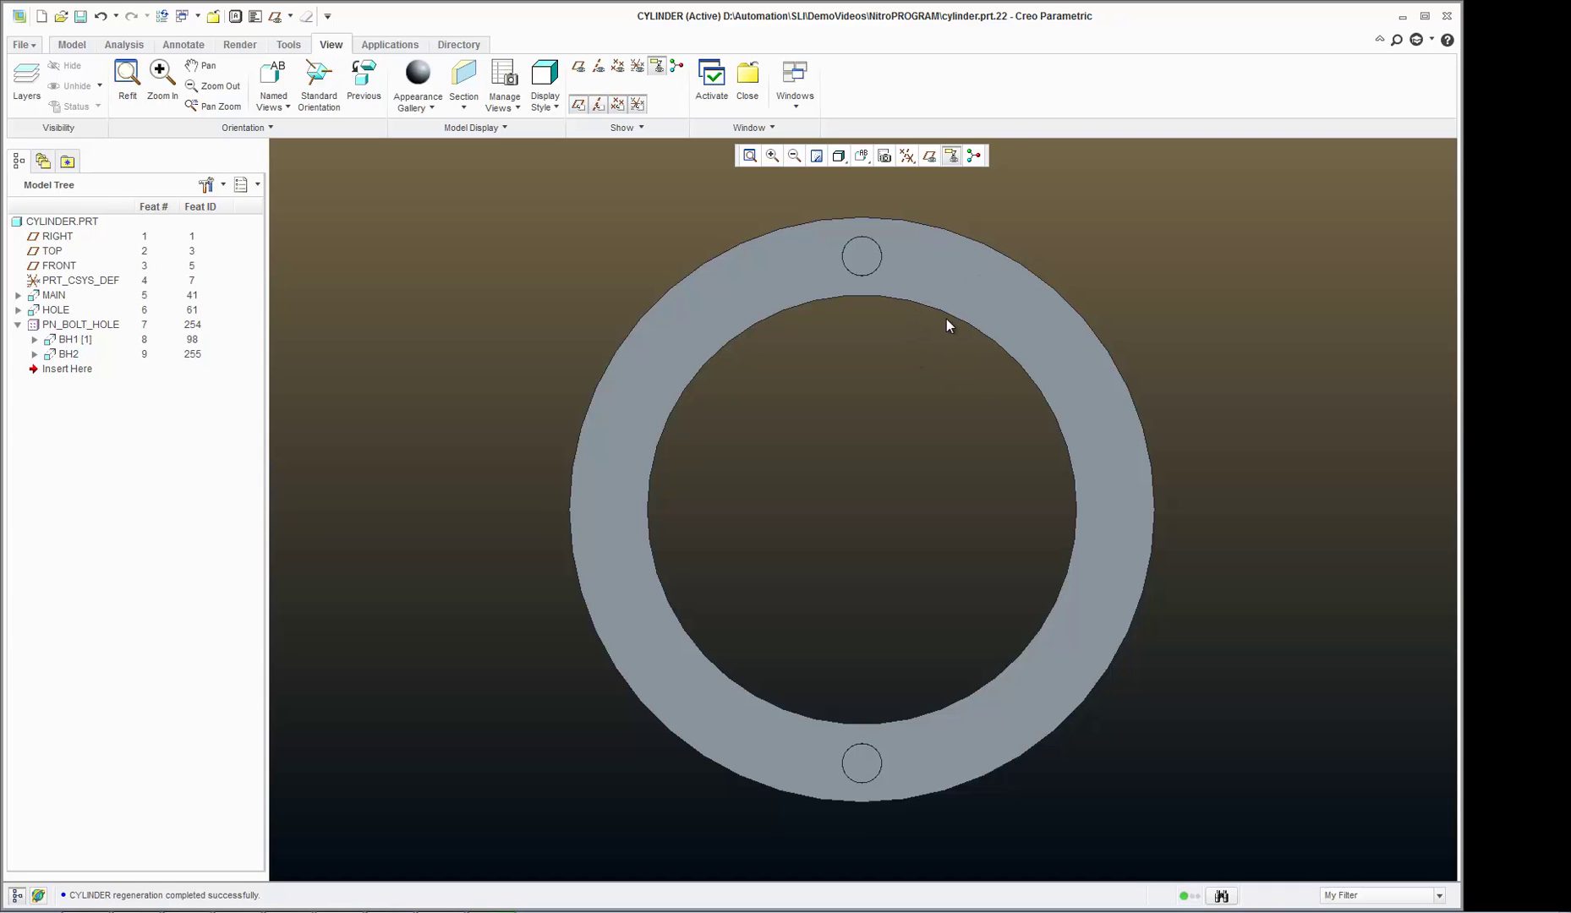
pyautogui.moveTo(1096, 331); pyautogui.dragTo(1029, 376, button='middle')
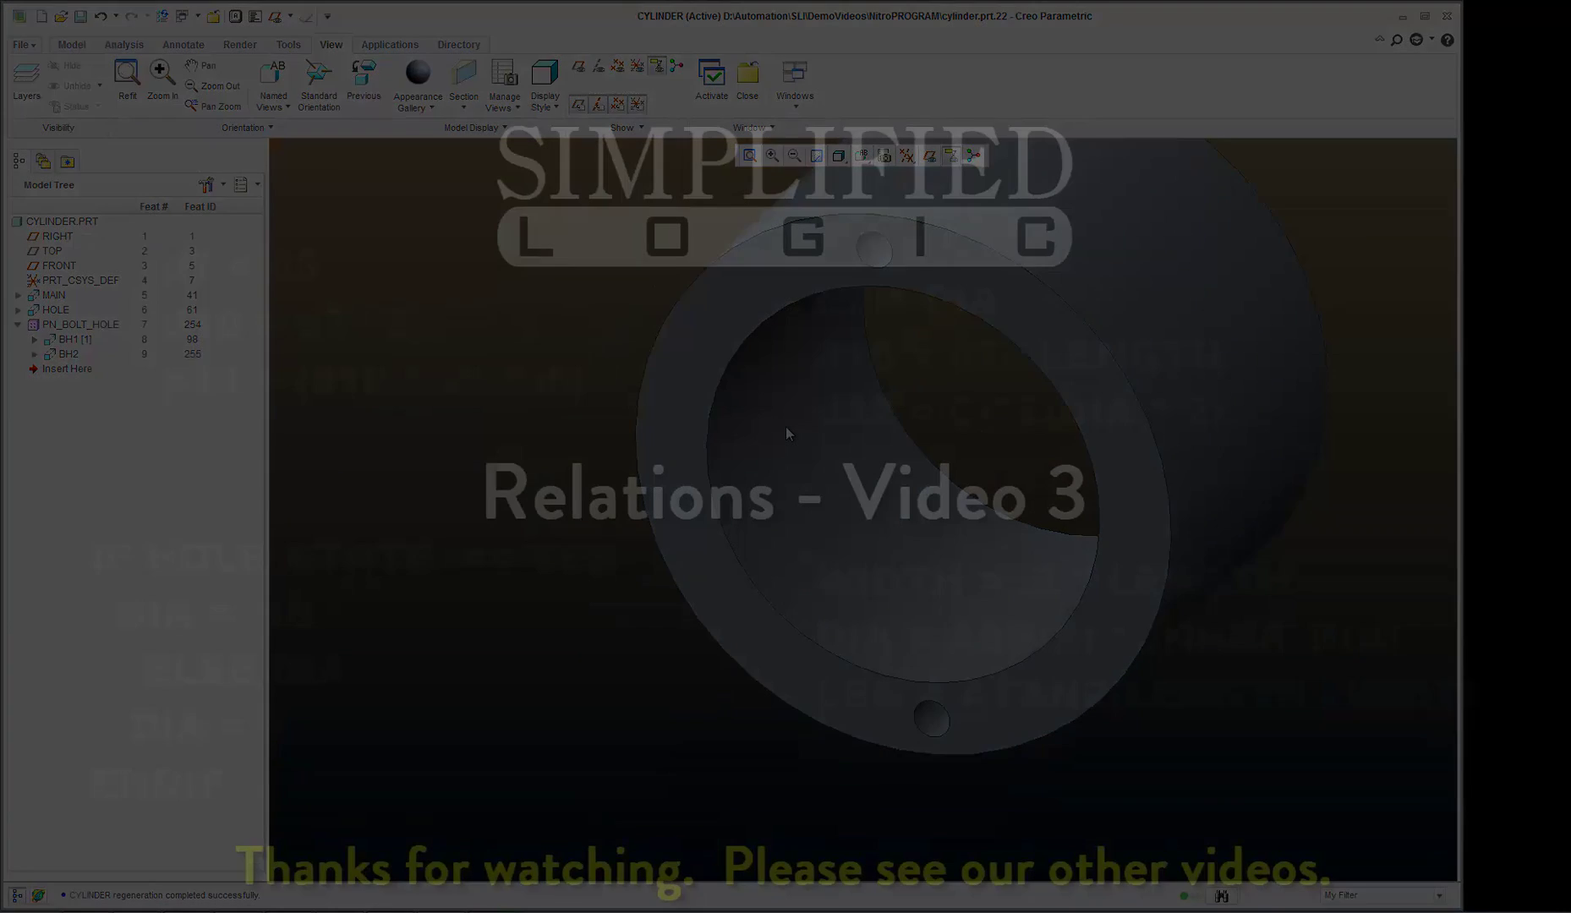